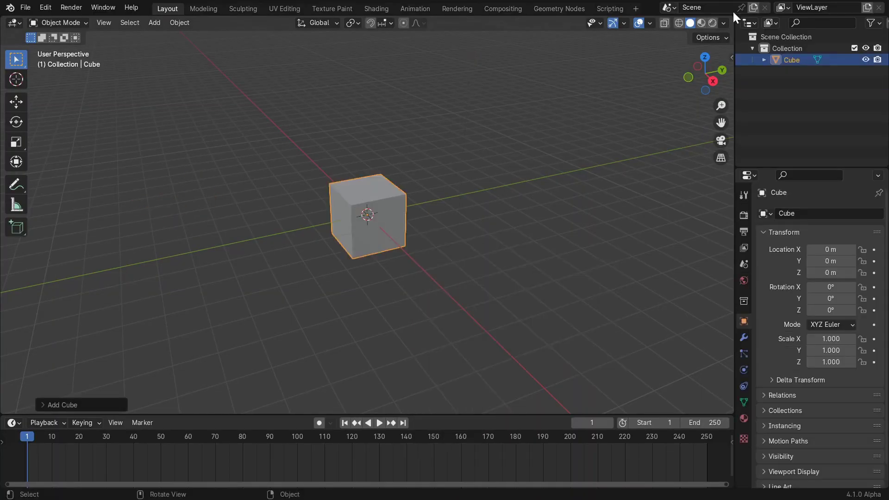
# Step: Split the 3D viewport, turn the new area into a Geometry Node editor, create a node tree for the cube and maximize the editor
pyautogui.moveTo(499, 33); pyautogui.dragTo(308, 32)
pyautogui.click(323, 23)
pyautogui.click(359, 118)
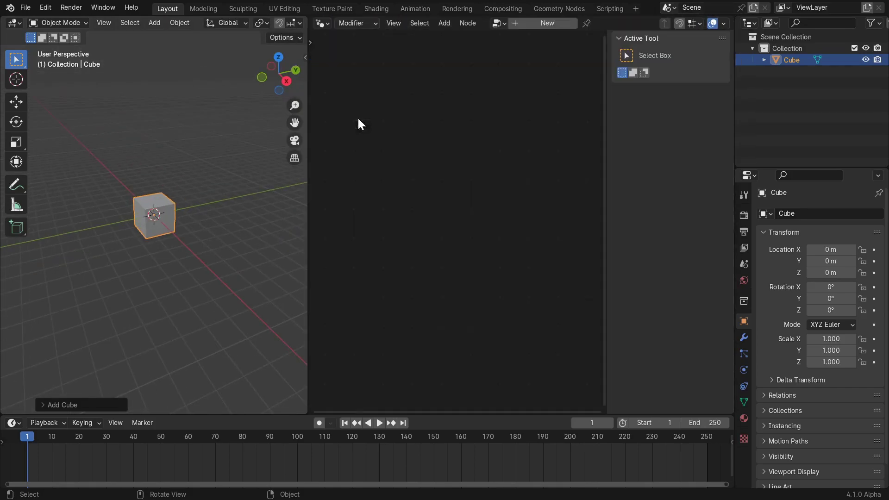
pyautogui.click(552, 23)
pyautogui.hotkey('ctrl', 'space')
# Step: Add a mesh primitive Cube node and connect its Mesh output to the Group Output geometry
pyautogui.hotkey('shift', 'a')
pyautogui.moveTo(397, 290)
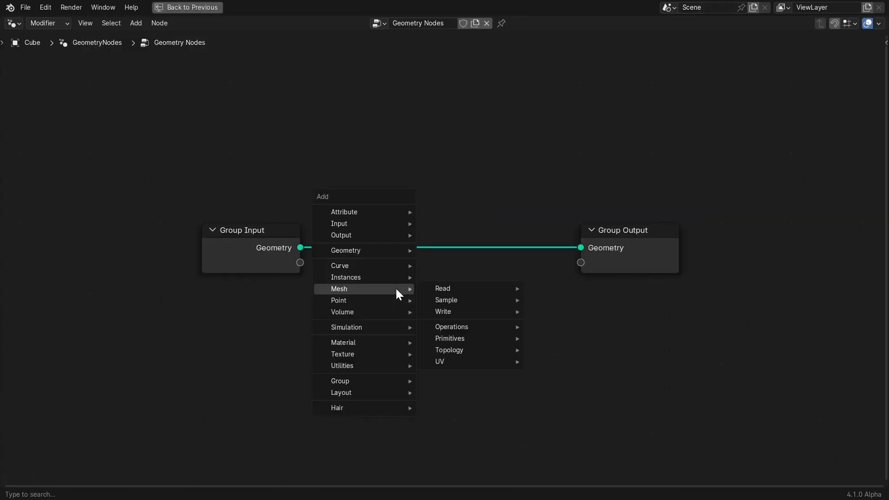
pyautogui.write('cube pr')
pyautogui.press('Return')
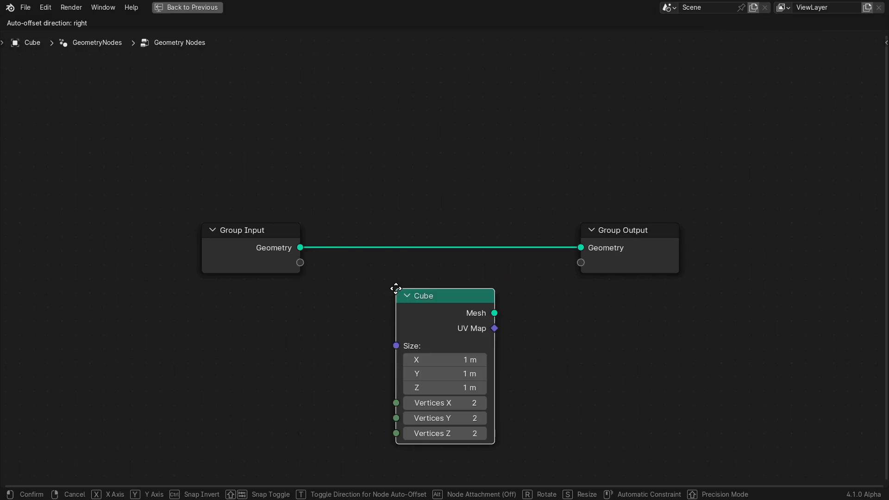
pyautogui.click(396, 289)
pyautogui.moveTo(494, 313); pyautogui.dragTo(582, 247)
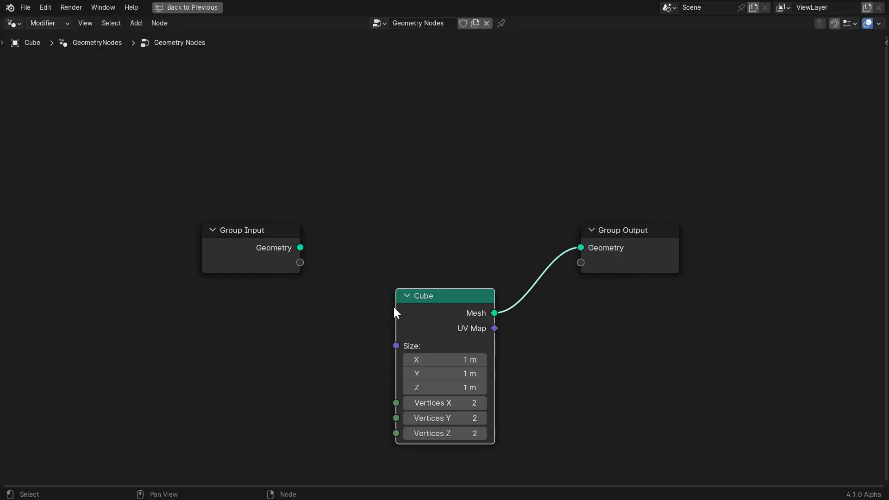
# Step: Move the Cube node up beside the Group Output and delete the Group Input node
pyautogui.press('g')
pyautogui.click(389, 192)
pyautogui.click(238, 228)
pyautogui.press('x')
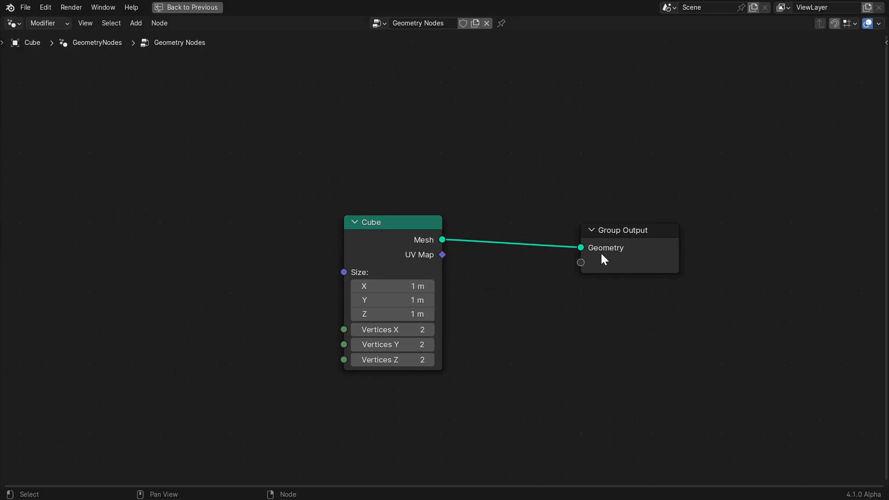
# Step: Add a Simulation Zone to the node tree, placed below the Cube-to-Group Output link
pyautogui.hotkey('shift', 'a')
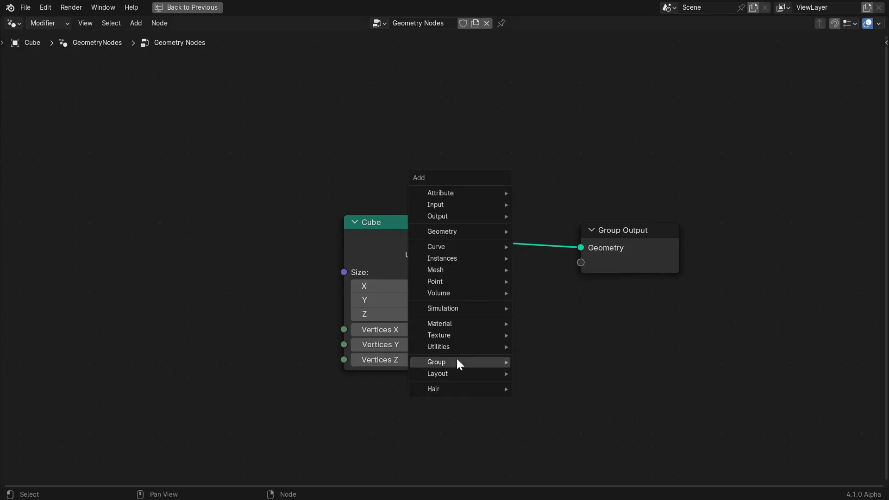
pyautogui.moveTo(454, 307)
pyautogui.click(558, 308)
pyautogui.click(463, 304)
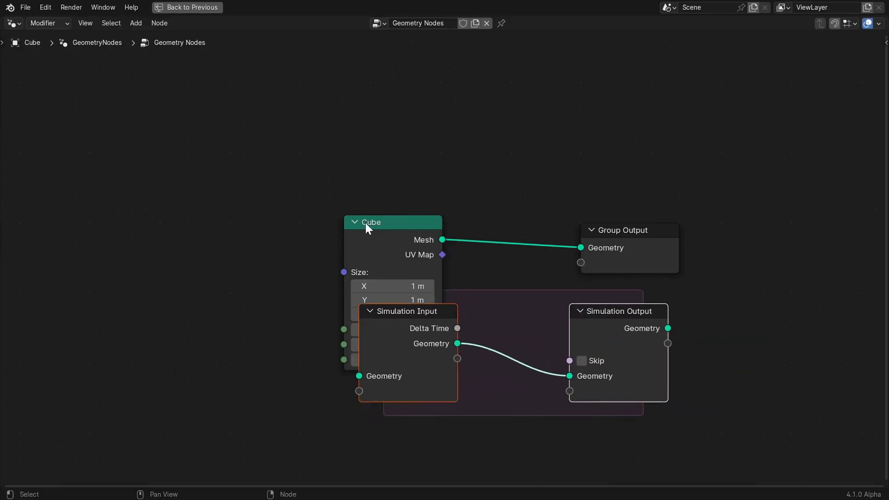
# Step: Wire the Cube mesh through the Simulation Input and Simulation Output to the Group Output, and arrange the nodes in a row
pyautogui.moveTo(366, 224); pyautogui.dragTo(89, 229)
pyautogui.moveTo(407, 329); pyautogui.dragTo(230, 295)
pyautogui.moveTo(165, 244); pyautogui.dragTo(184, 342)
pyautogui.moveTo(584, 312); pyautogui.dragTo(421, 291)
pyautogui.moveTo(529, 307); pyautogui.dragTo(581, 247)
pyautogui.moveTo(638, 240); pyautogui.dragTo(663, 321)
pyautogui.moveTo(291, 307); pyautogui.dragTo(382, 225, button='middle')
pyautogui.scroll(-2, 172, 185)
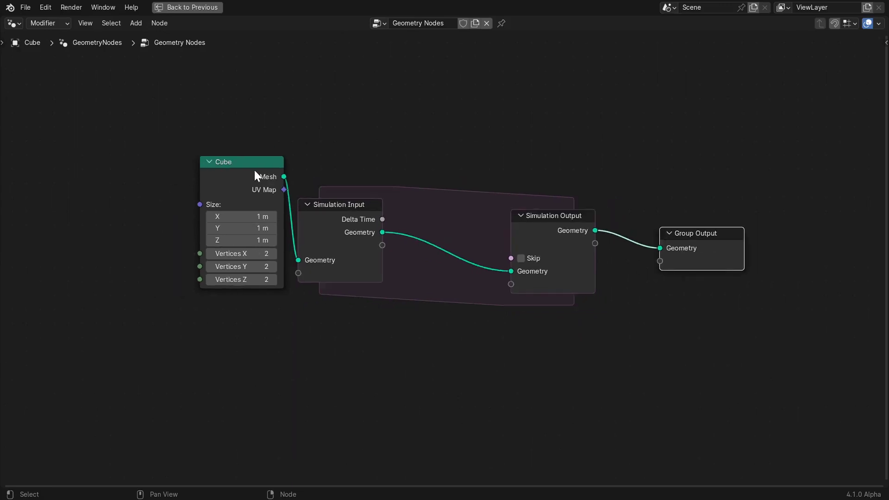
pyautogui.moveTo(255, 171); pyautogui.dragTo(202, 227)
pyautogui.click(447, 323)
pyautogui.moveTo(445, 323); pyautogui.dragTo(446, 261, button='middle')
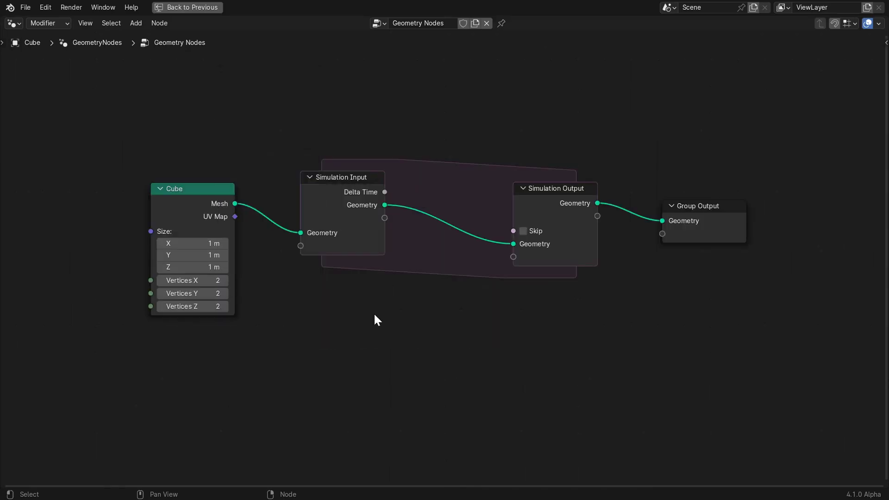
# Step: In the preferences, keep Developer Extras enabled and enable the experimental New Volume Nodes feature
pyautogui.click(46, 8)
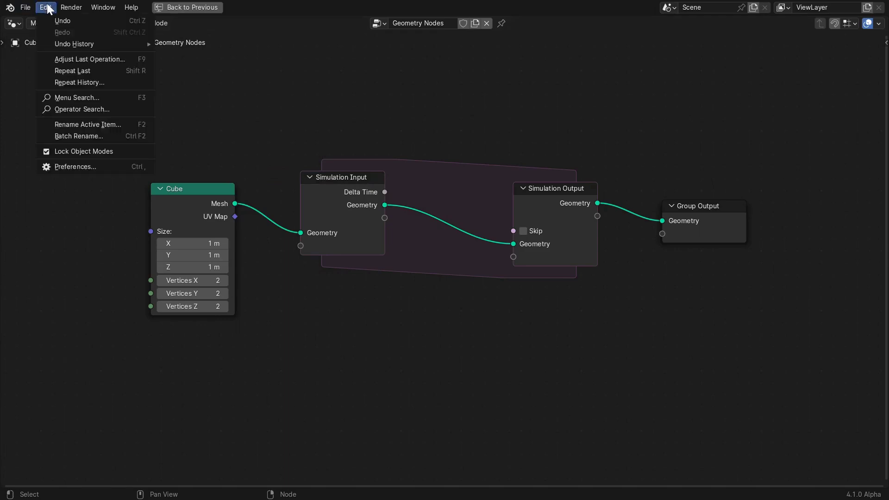
pyautogui.click(101, 167)
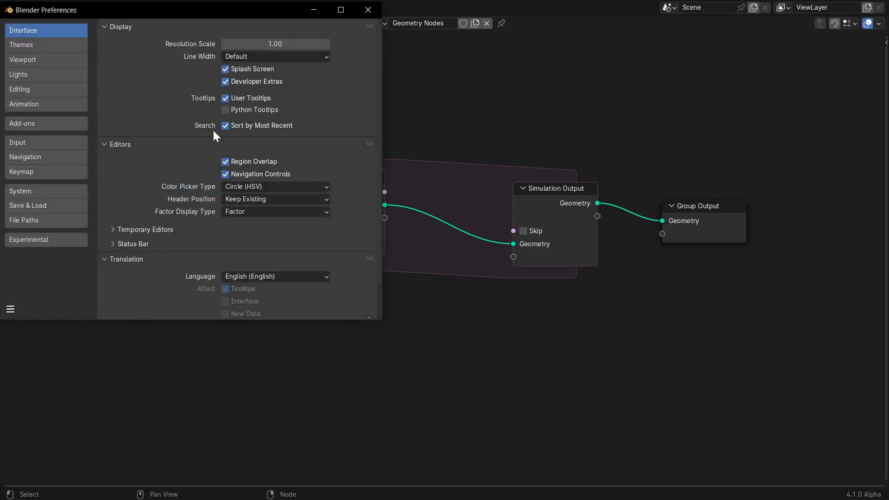
pyautogui.click(225, 81)
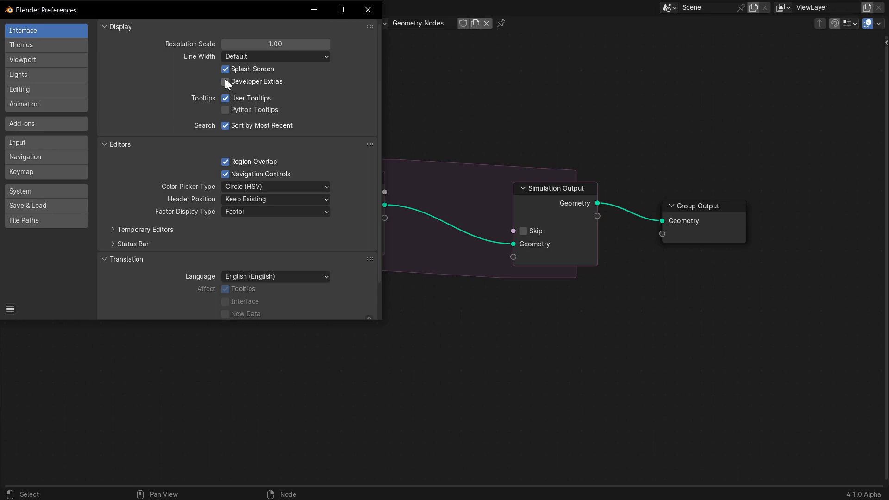
pyautogui.click(225, 82)
pyautogui.click(42, 239)
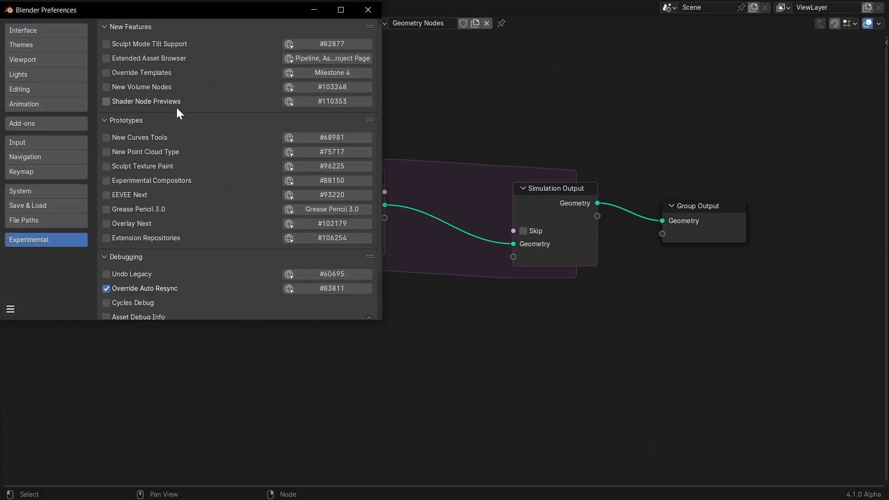
pyautogui.click(368, 10)
# Step: Insert a Mesh to SDF Volume node on the link between the Simulation Input and Simulation Output
pyautogui.hotkey('shift', 'a')
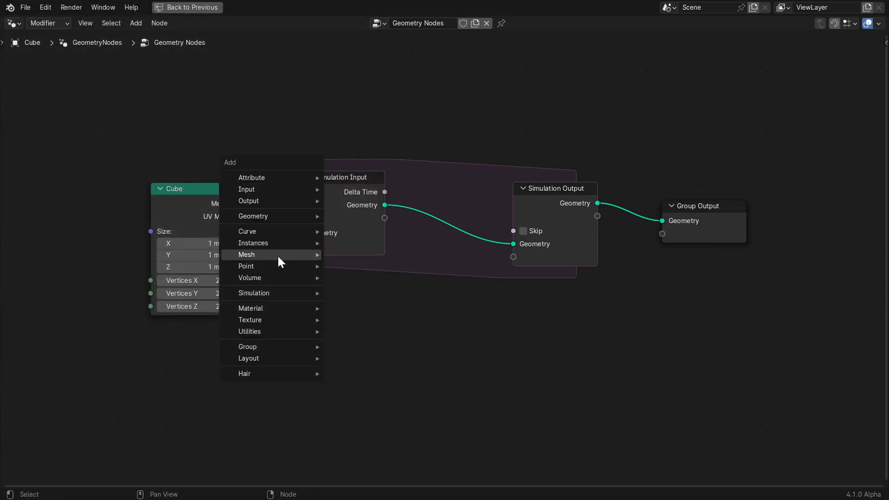
pyautogui.moveTo(279, 254)
pyautogui.moveTo(368, 295)
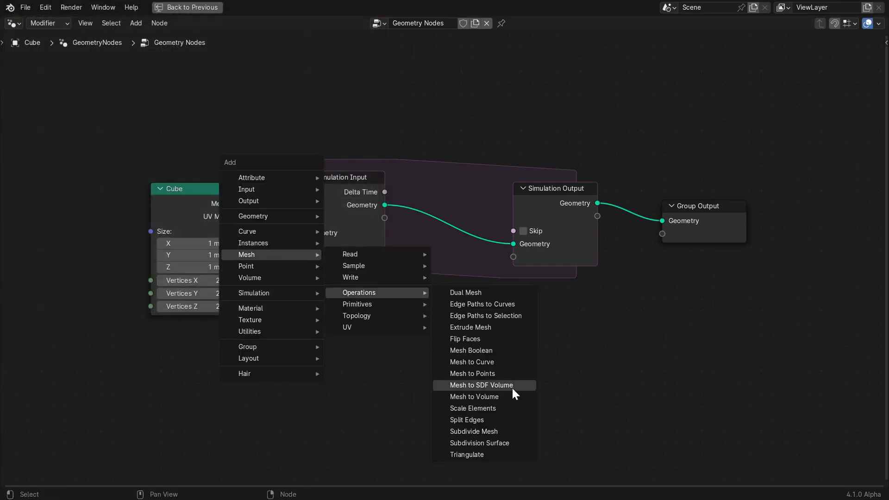
pyautogui.click(512, 387)
pyautogui.click(388, 182)
# Step: Insert a Volume to Mesh node between Mesh to SDF Volume and the Simulation Output
pyautogui.hotkey('shift', 'a')
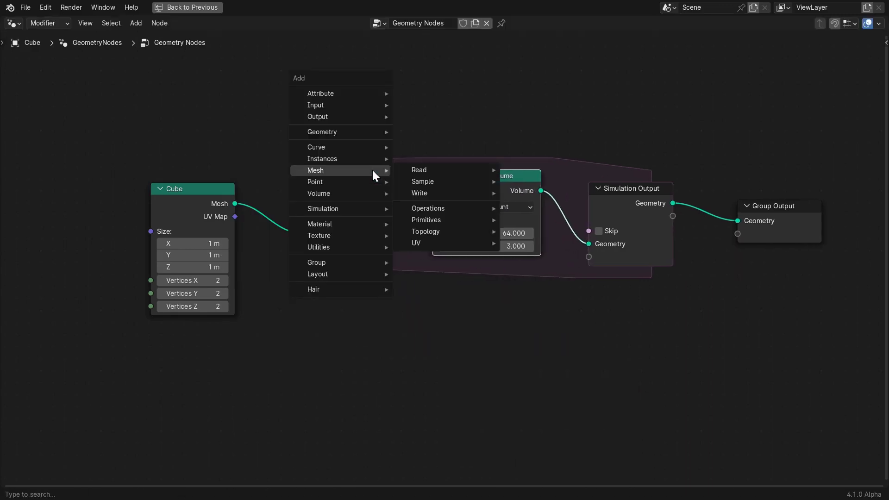
pyautogui.moveTo(343, 194)
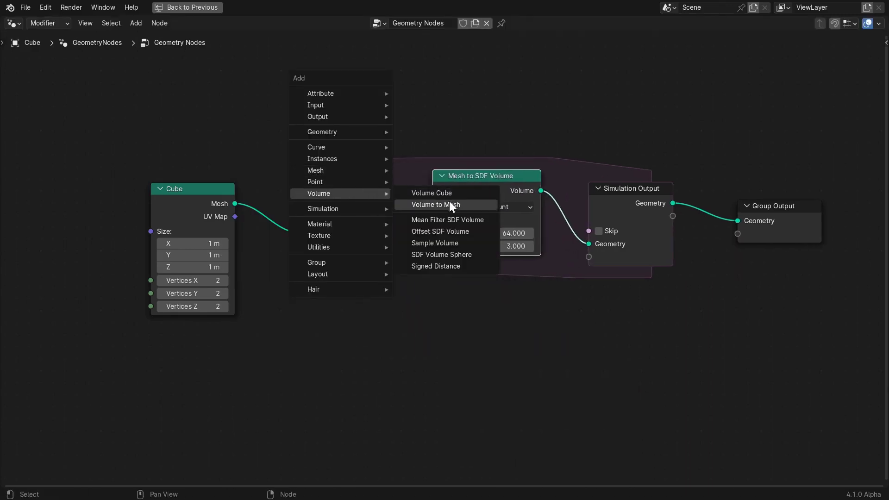
pyautogui.click(449, 201)
pyautogui.click(554, 175)
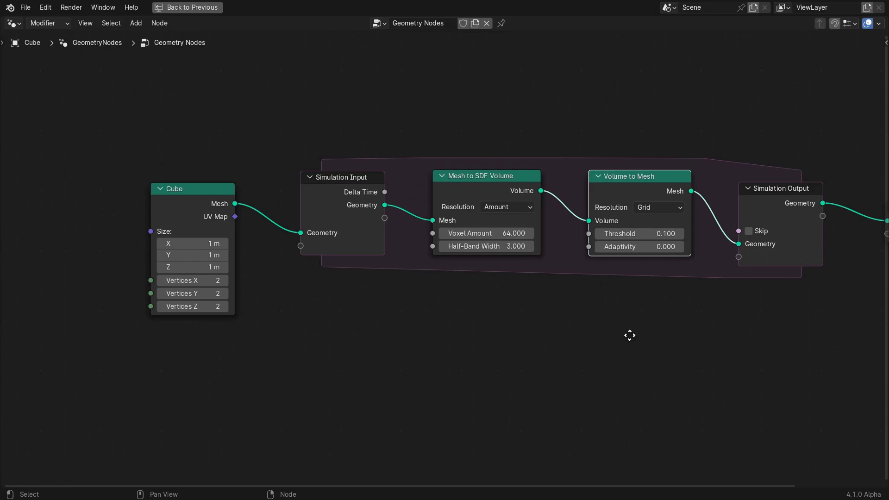
# Step: Set the Resolution mode to Size on both the Mesh to SDF Volume and Volume to Mesh nodes
pyautogui.press('Home')
pyautogui.scroll(4, 455, 348)
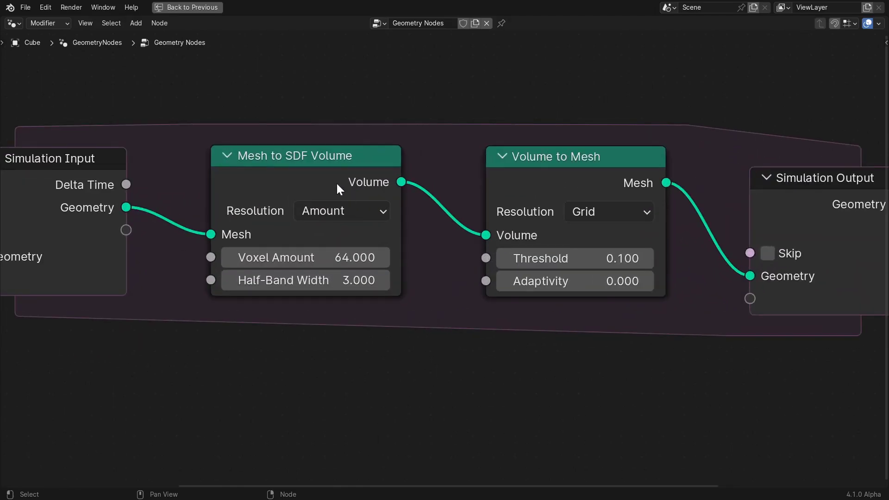
pyautogui.click(329, 210)
pyautogui.click(332, 266)
pyautogui.click(606, 212)
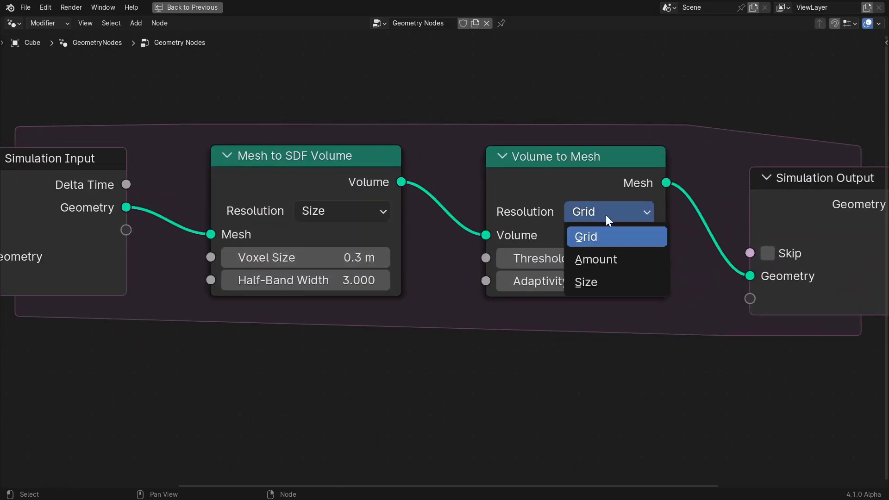
pyautogui.click(586, 281)
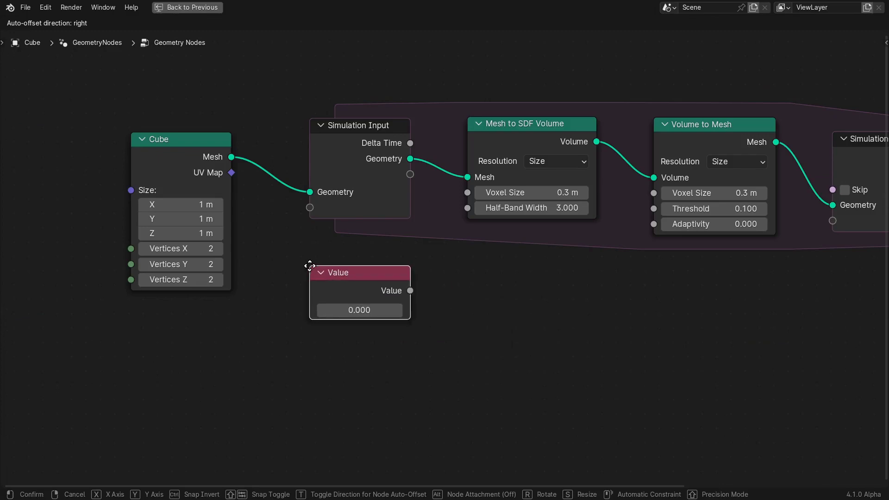
# Step: Place a Value node, connect it to the Voxel Size of both volume nodes and set it to 0.025
pyautogui.click(301, 266)
pyautogui.moveTo(402, 290); pyautogui.dragTo(467, 192)
pyautogui.moveTo(402, 290); pyautogui.dragTo(663, 190)
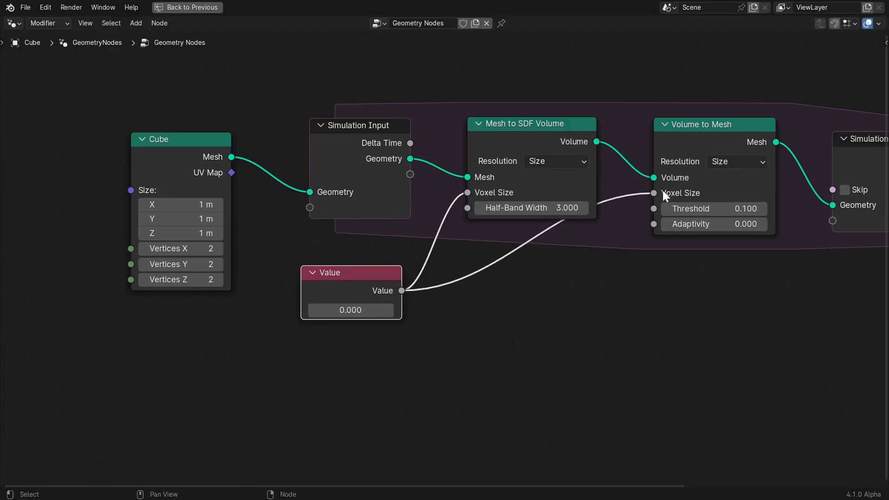
pyautogui.click(356, 311)
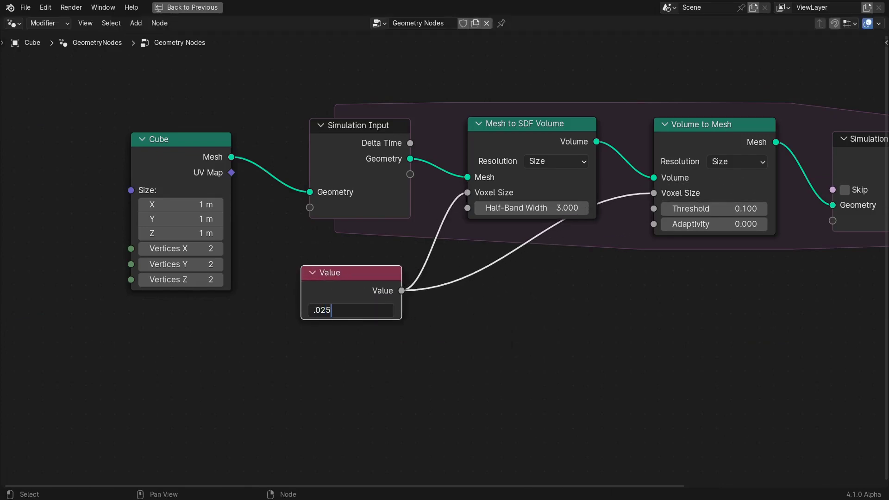
pyautogui.press('Return')
# Step: Set the Volume to Mesh threshold to 0 and play the simulation in the restored viewport layout
pyautogui.scroll(-3, 509, 327)
pyautogui.click(636, 332)
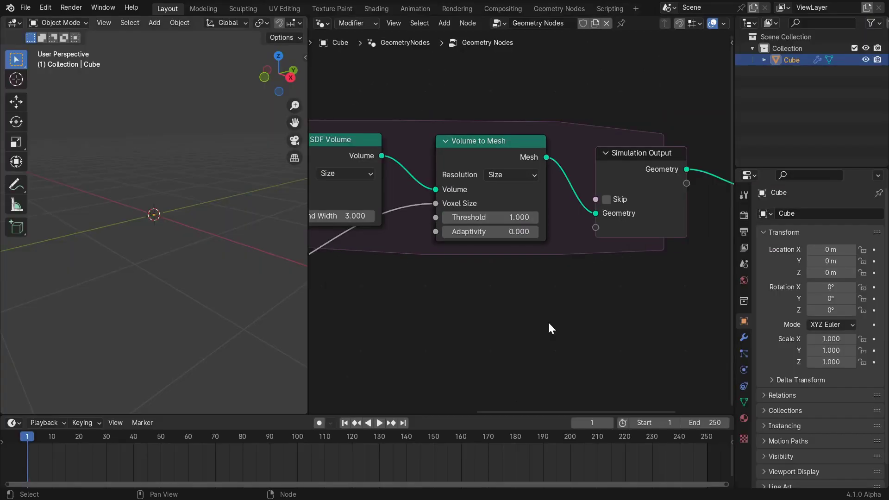
pyautogui.click(474, 218)
pyautogui.press('Return')
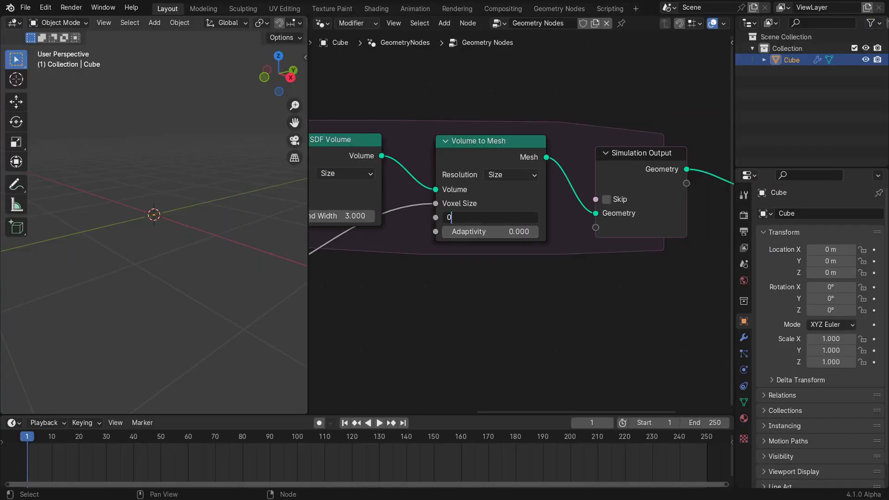
pyautogui.write('0')
pyautogui.press('Return')
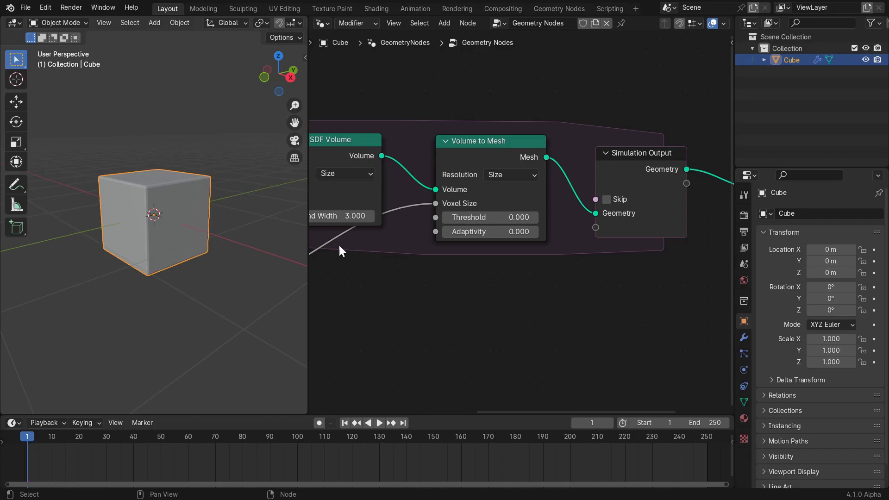
pyautogui.press('space')
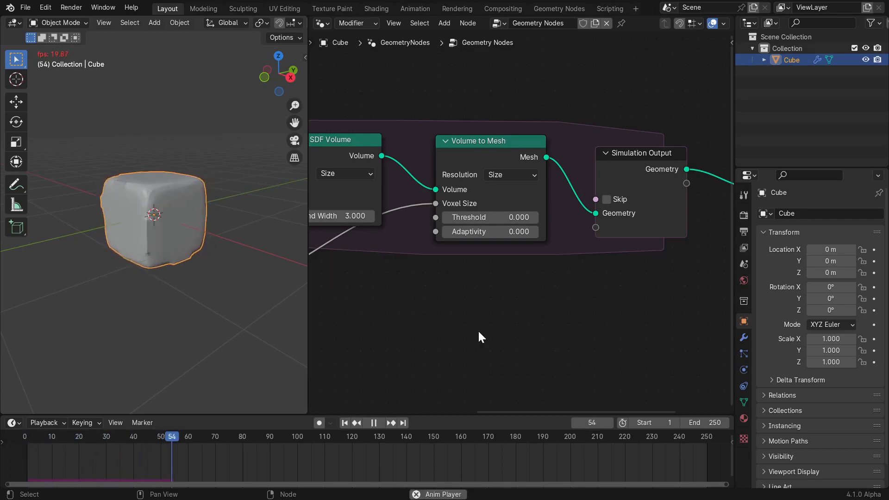
# Step: Insert a Set Position node between Volume to Mesh and the Simulation Output
pyautogui.hotkey('ctrl', 'space')
pyautogui.hotkey('shift', 'a')
pyautogui.write('set p')
pyautogui.press('Return')
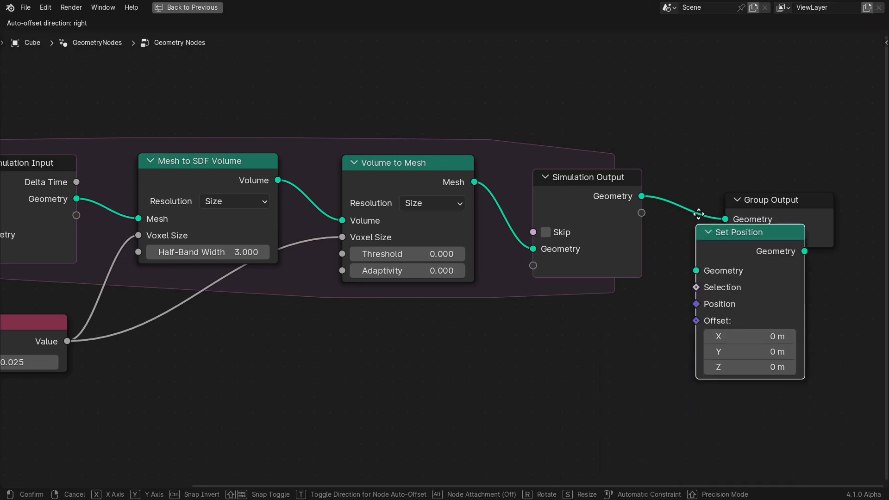
pyautogui.click(476, 170)
pyautogui.scroll(-2, 566, 323)
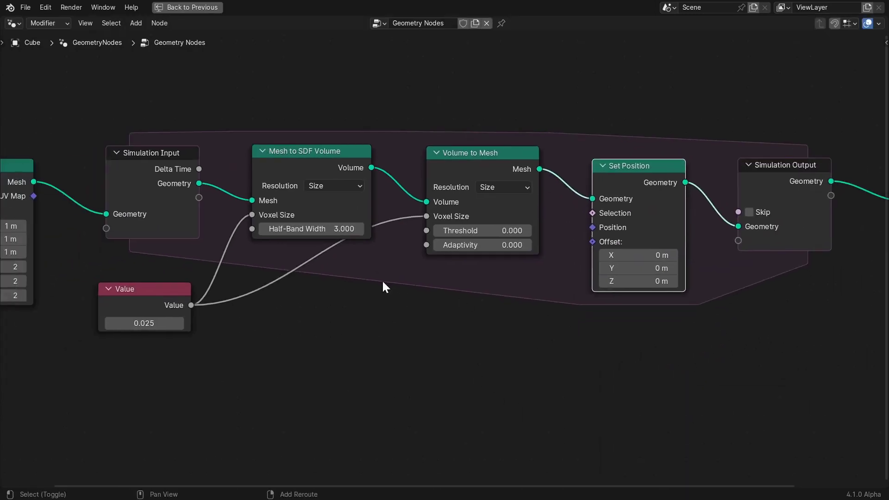
# Step: Add a Normal node and connect it to the Offset of the Set Position node
pyautogui.hotkey('shift', 'a')
pyautogui.moveTo(355, 219)
pyautogui.moveTo(446, 219)
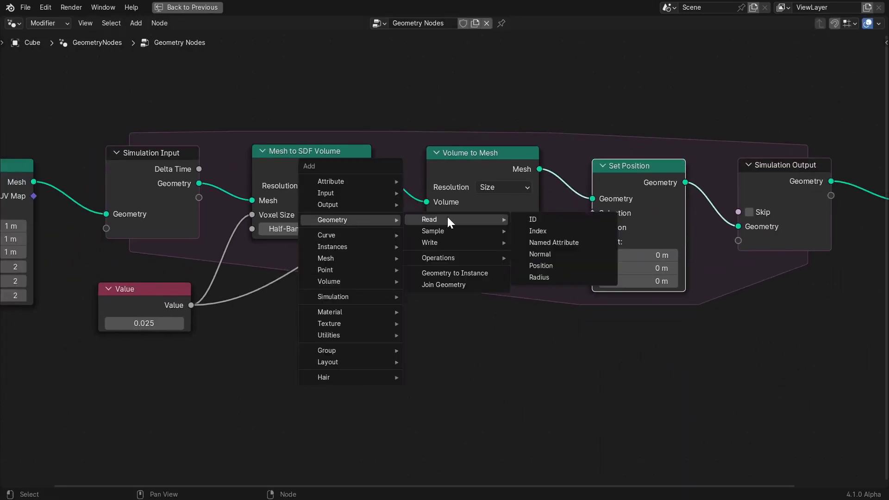
pyautogui.click(540, 254)
pyautogui.click(361, 308)
pyautogui.moveTo(454, 329); pyautogui.dragTo(594, 242)
# Step: Insert a Vector Math node between Normal and the Set Position offset, with its operation set to Scale
pyautogui.hotkey('shift', 'a')
pyautogui.moveTo(467, 425)
pyautogui.moveTo(556, 351)
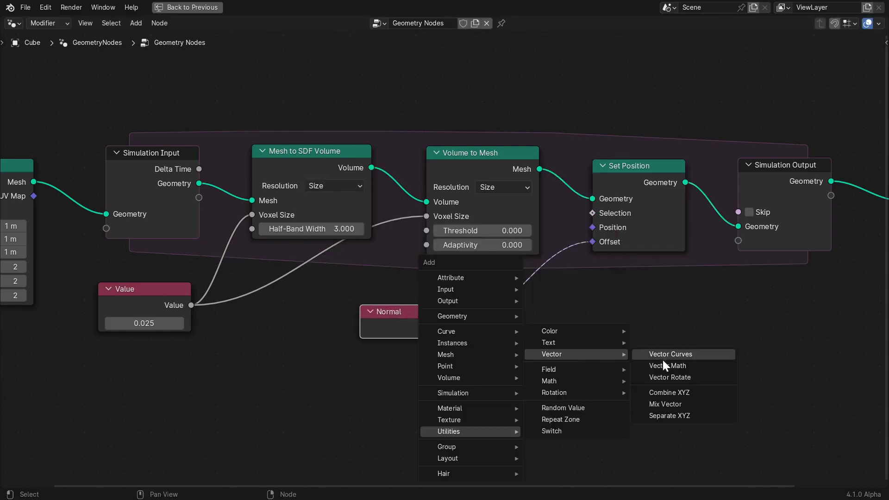
pyautogui.click(660, 363)
pyautogui.click(470, 274)
pyautogui.click(549, 316)
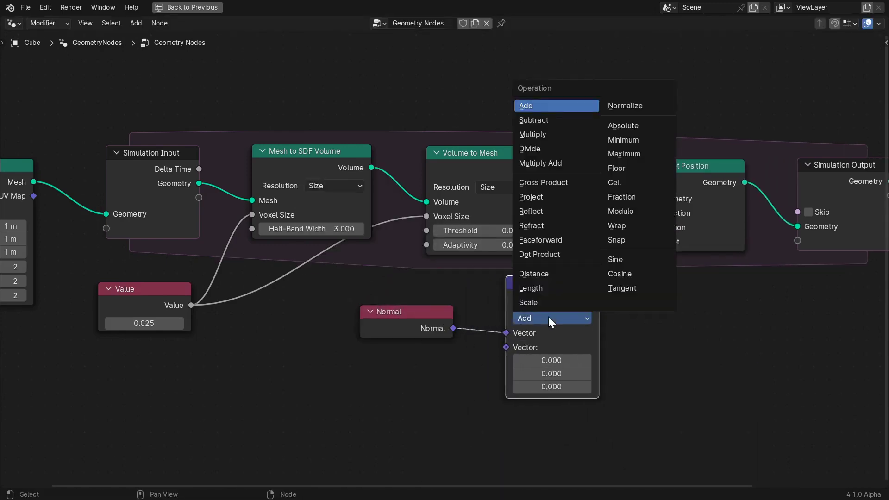
pyautogui.click(542, 302)
pyautogui.scroll(-2, 648, 384)
pyautogui.moveTo(655, 390); pyautogui.dragTo(587, 354, button='middle')
pyautogui.scroll(3, 588, 355)
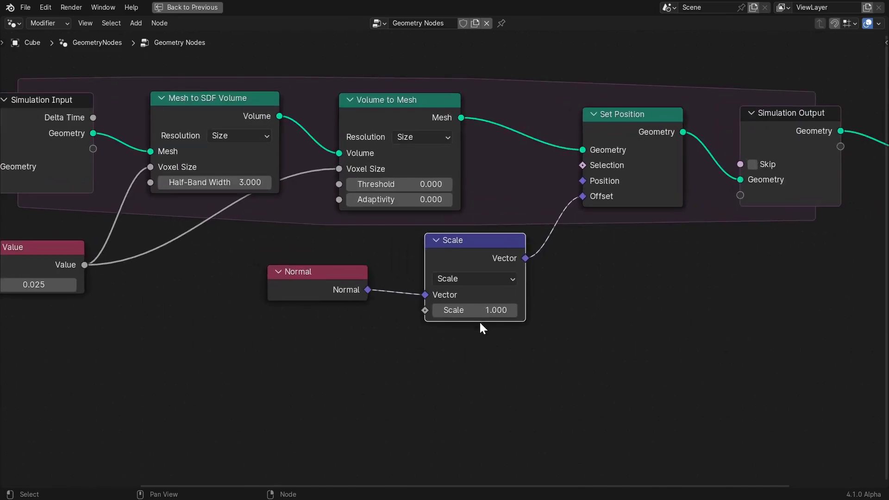
# Step: Set the vector scale factor to 0.01 and play the simulation in the restored viewport layout
pyautogui.click(478, 312)
pyautogui.write('.01')
pyautogui.press('Return')
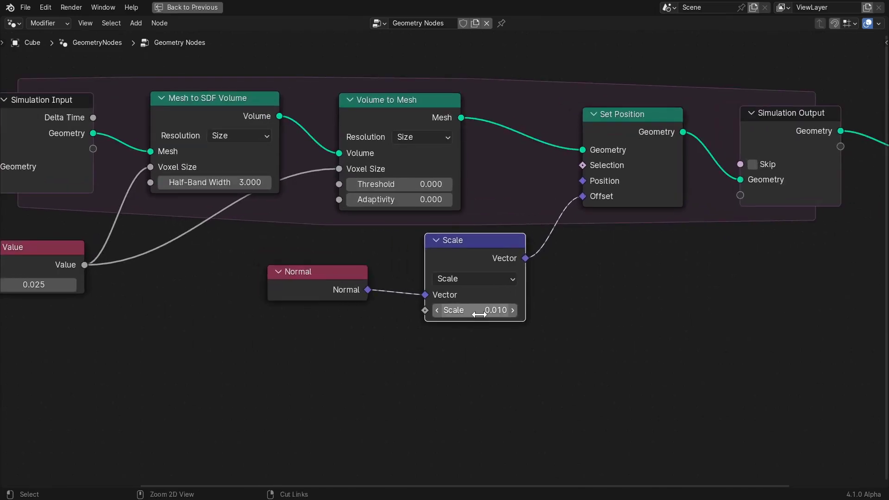
pyautogui.hotkey('ctrl', 'space')
pyautogui.press('space')
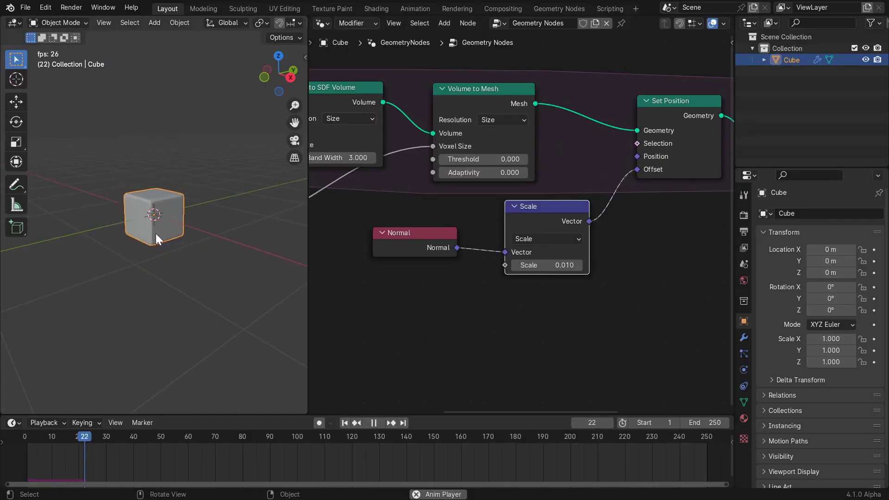
# Step: Rewind the simulation, set the vector scale factor to -0.01 and play it again
pyautogui.press('space')
pyautogui.hotkey('shift', 'Left')
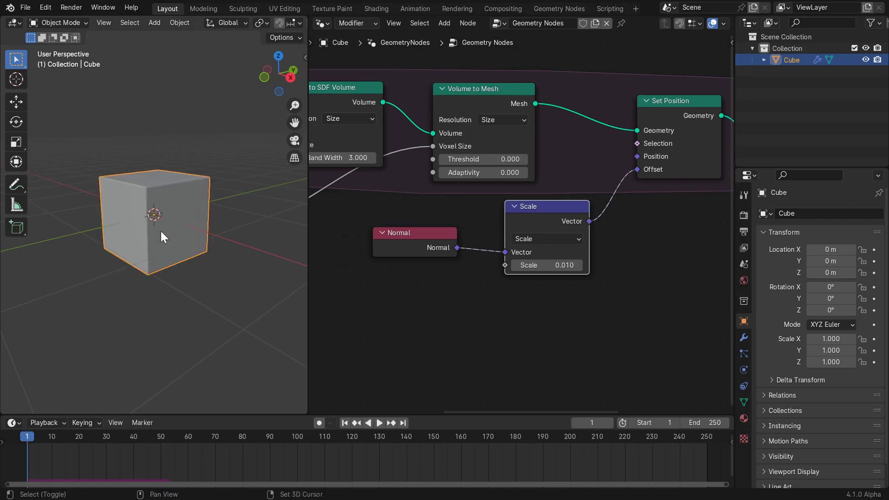
pyautogui.doubleClick(546, 265)
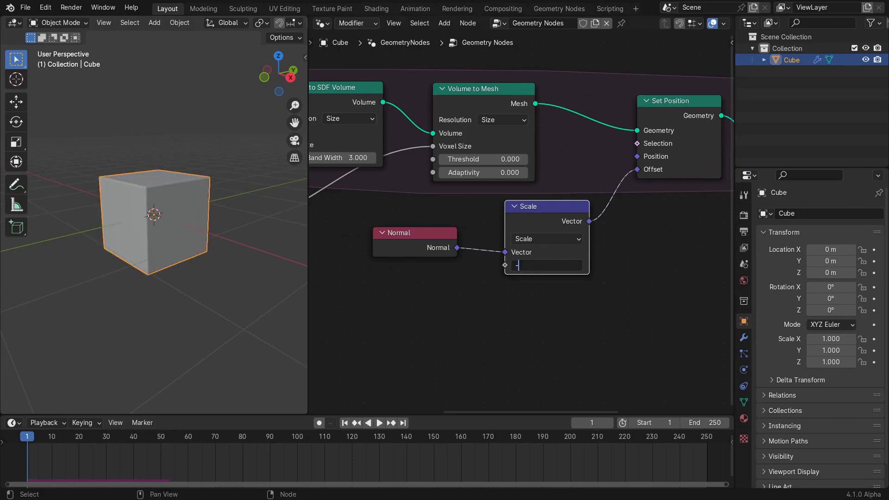
pyautogui.write('-.01')
pyautogui.press('Return')
pyautogui.press('space')
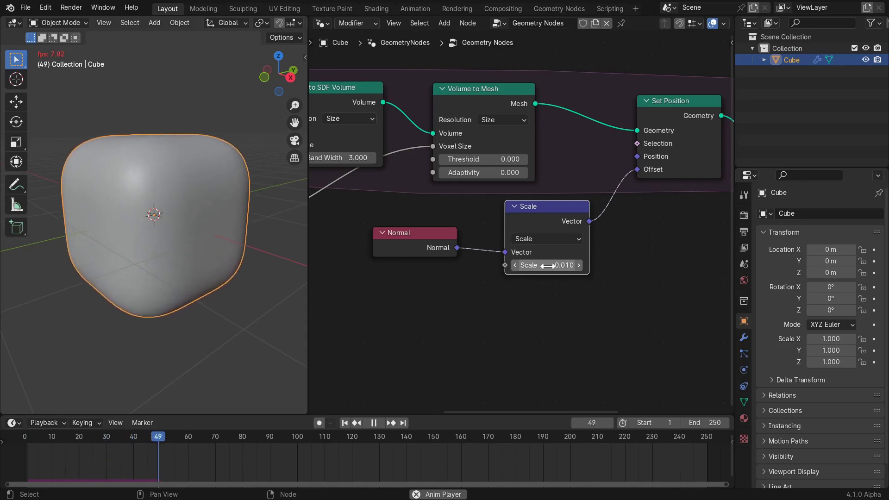
# Step: Maximize the node editor and add a Voronoi Texture node below the Scale node
pyautogui.hotkey('ctrl', 'space')
pyautogui.scroll(2, 441, 231)
pyautogui.hotkey('shift', 'a')
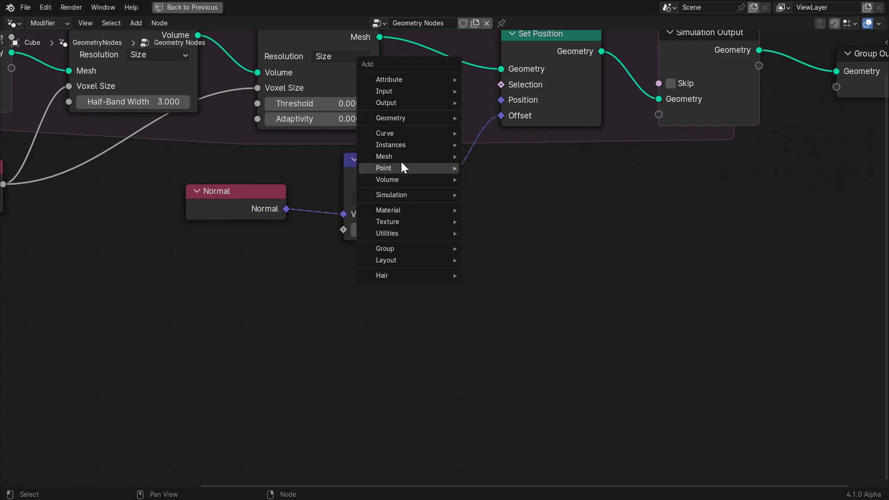
pyautogui.moveTo(405, 222)
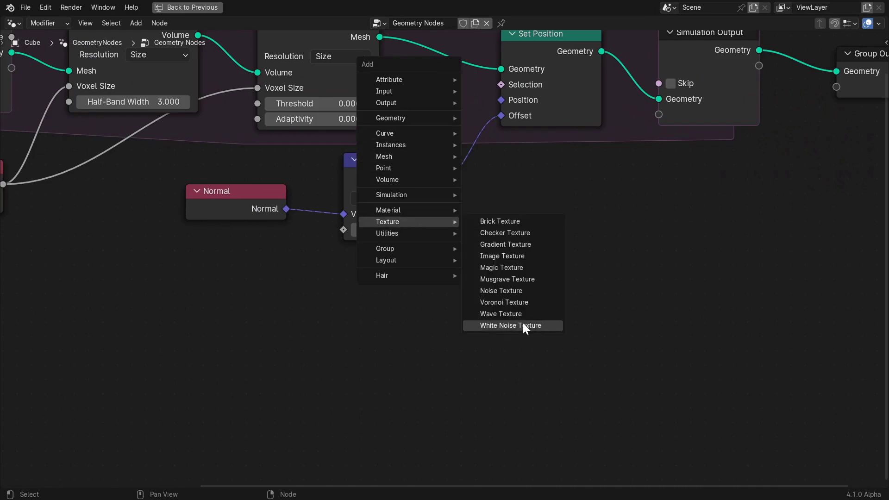
pyautogui.click(514, 303)
pyautogui.click(309, 270)
# Step: Insert a duplicate of the Scale node before the Set Position offset and drive its Scale with the Voronoi Distance
pyautogui.click(379, 163)
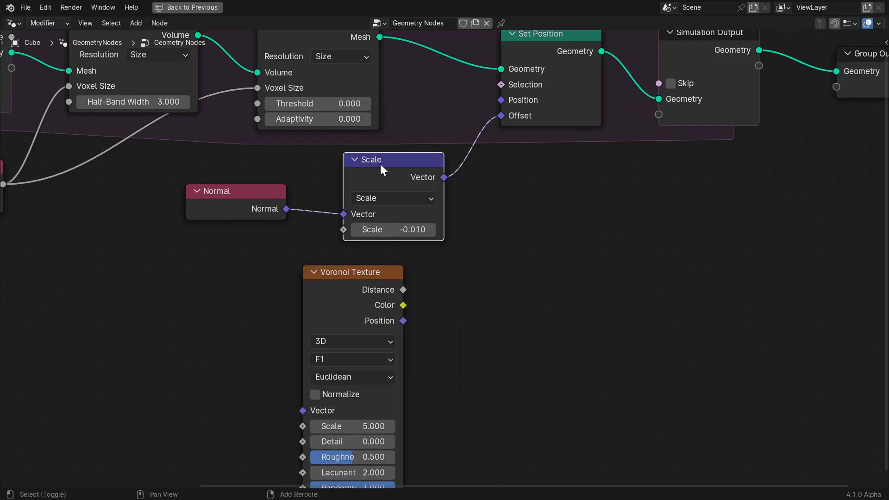
pyautogui.hotkey('shift', 'd')
pyautogui.click(484, 155)
pyautogui.moveTo(403, 290); pyautogui.dragTo(458, 266)
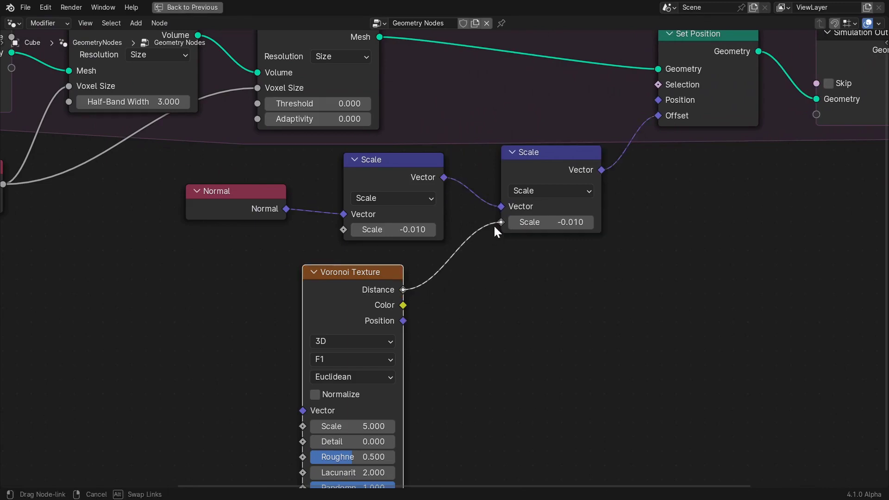
pyautogui.moveTo(495, 227); pyautogui.dragTo(501, 223)
pyautogui.scroll(-2, 501, 307)
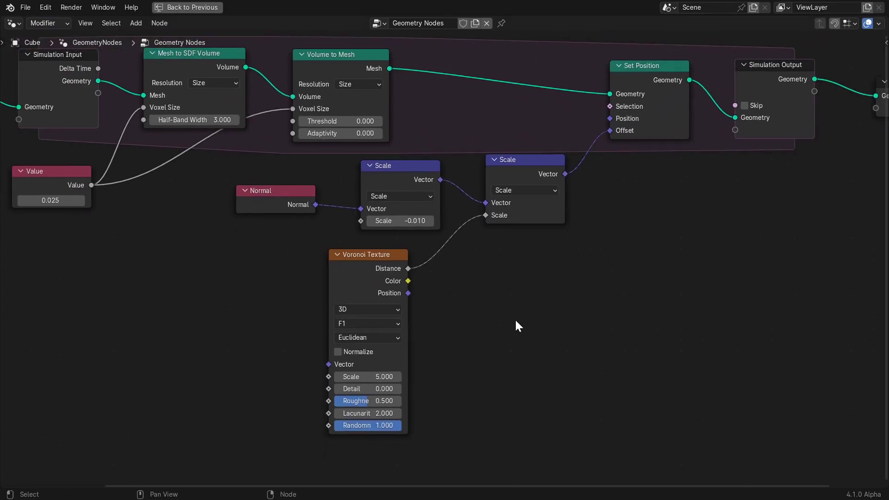
# Step: Set the Voronoi Texture to Smooth F1 with a scale of 1 and play the simulation in the restored layout
pyautogui.click(365, 323)
pyautogui.click(373, 376)
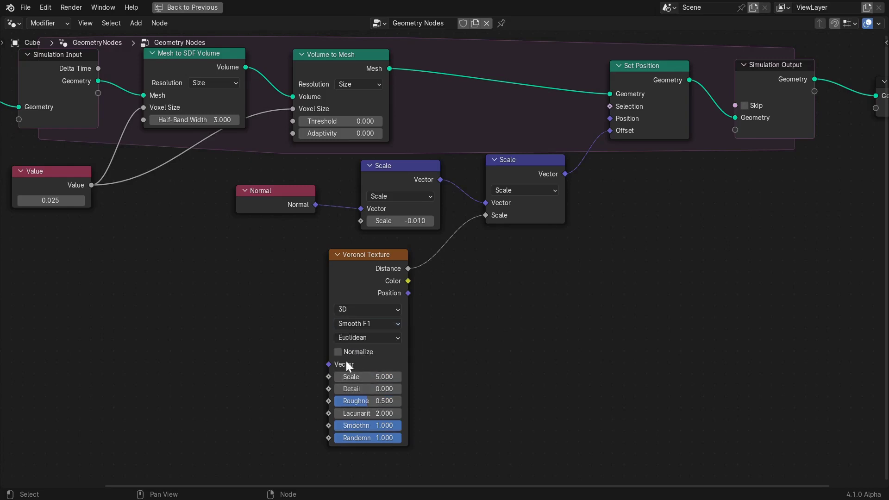
pyautogui.click(362, 382)
pyautogui.write('1')
pyautogui.press('Return')
pyautogui.hotkey('ctrl', 'space')
pyautogui.press('space')
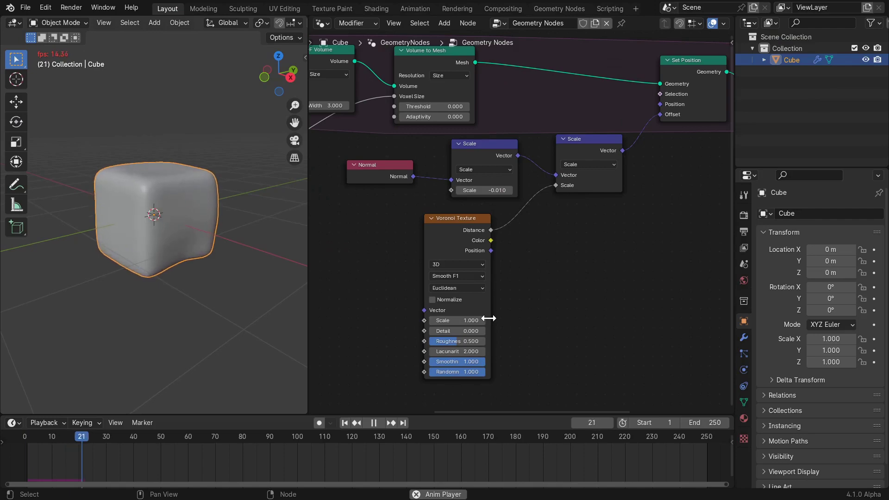
# Step: In the maximized node editor, insert another duplicate of the Scale node between the Voronoi-driven Scale and the Set Position offset
pyautogui.hotkey('ctrl', 'space')
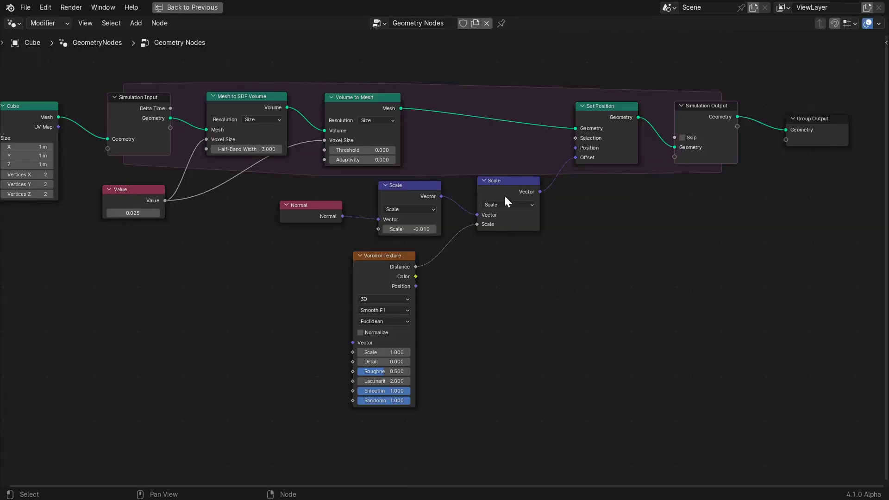
pyautogui.click(503, 198)
pyautogui.hotkey('shift', 'd')
pyautogui.click(601, 160)
# Step: Add a Dot Product node above the simulation zone, feeding the Scale input of the last Scale node
pyautogui.scroll(-2, 419, 135)
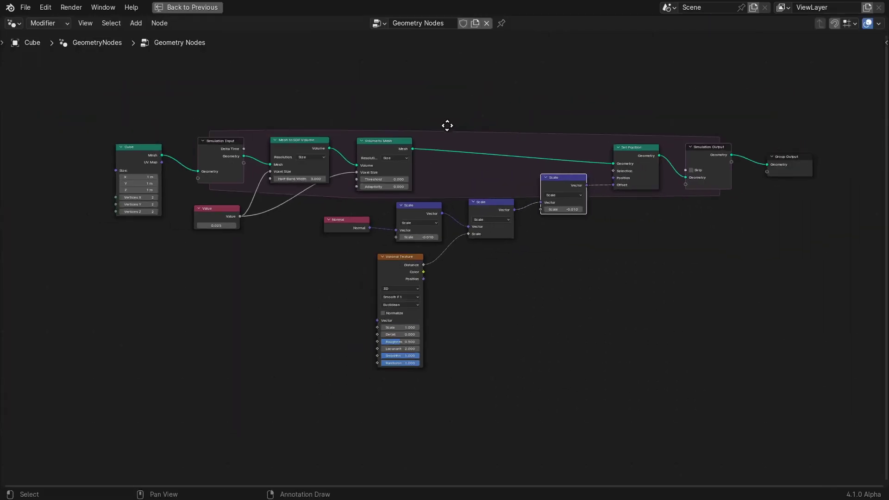
pyautogui.moveTo(445, 126); pyautogui.dragTo(482, 223, button='middle')
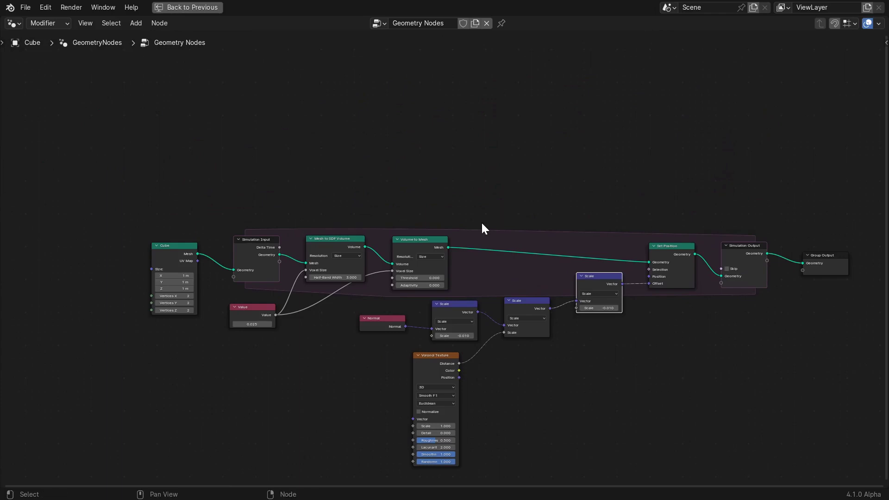
pyautogui.moveTo(537, 219); pyautogui.dragTo(539, 267, button='middle')
pyautogui.scroll(2, 539, 267)
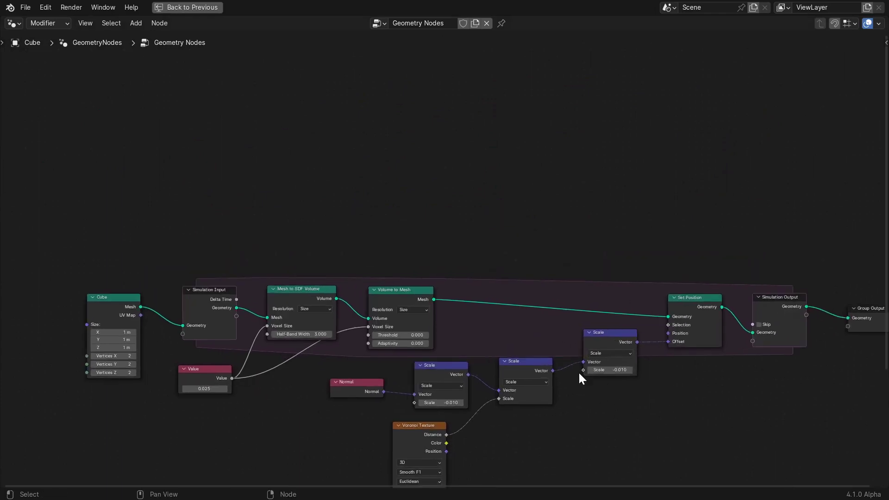
pyautogui.moveTo(584, 370); pyautogui.dragTo(545, 259)
pyautogui.write('dot pr')
pyautogui.press('Return')
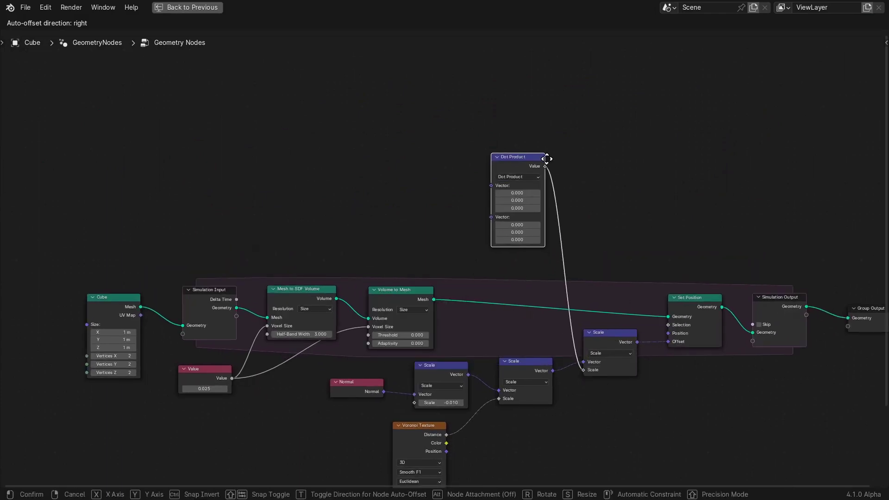
pyautogui.click(551, 157)
# Step: Add a Normal node feeding the first vector of the Dot Product node
pyautogui.moveTo(496, 182); pyautogui.dragTo(316, 178)
pyautogui.write('normal')
pyautogui.press('Return')
pyautogui.click(476, 157)
# Step: Add a Normalize vector math node feeding the second vector of the Dot Product node
pyautogui.moveTo(514, 218); pyautogui.dragTo(611, 255, button='middle')
pyautogui.moveTo(593, 228); pyautogui.dragTo(420, 234)
pyautogui.write('normalize')
pyautogui.press('Return')
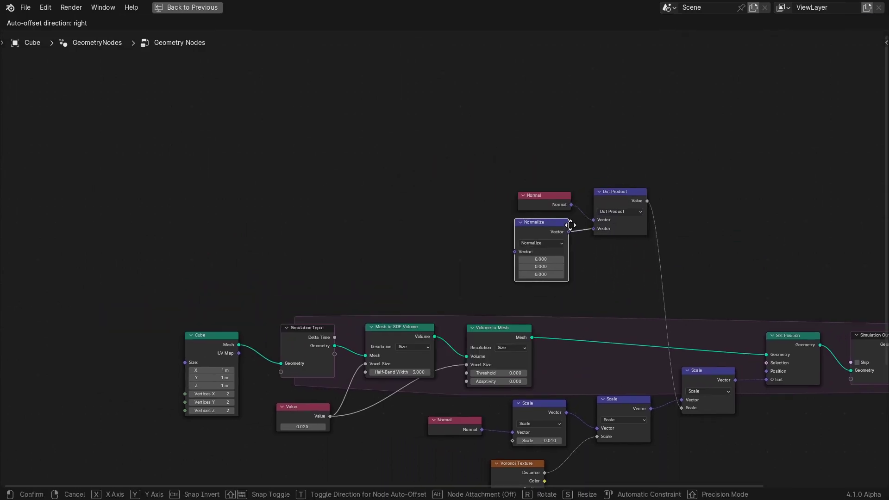
pyautogui.click(572, 225)
# Step: Add a Subtract vector math node feeding the Normalize node's vector
pyautogui.moveTo(514, 251); pyautogui.dragTo(301, 241)
pyautogui.write('subt')
pyautogui.press('Return')
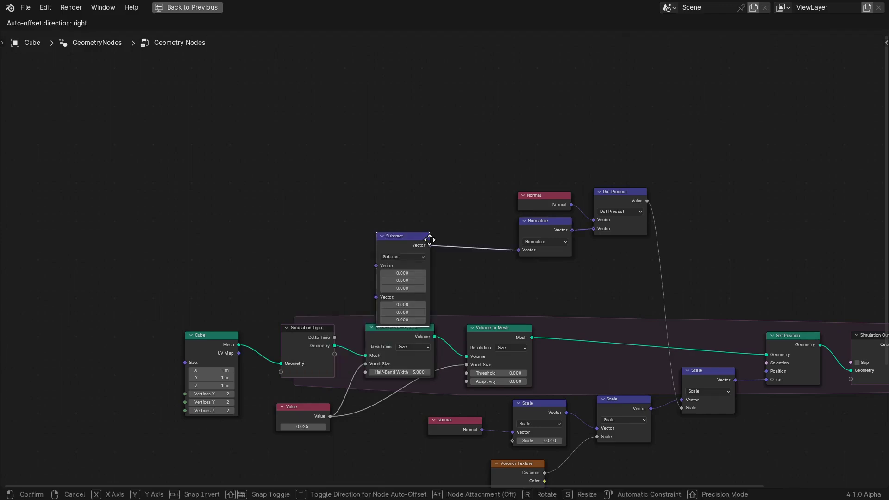
pyautogui.click(493, 208)
# Step: Add a Blur Attribute node of type Vector feeding the first vector of the Subtract node
pyautogui.moveTo(390, 215); pyautogui.dragTo(522, 252, button='middle')
pyautogui.moveTo(573, 270); pyautogui.dragTo(393, 252)
pyautogui.write('bl')
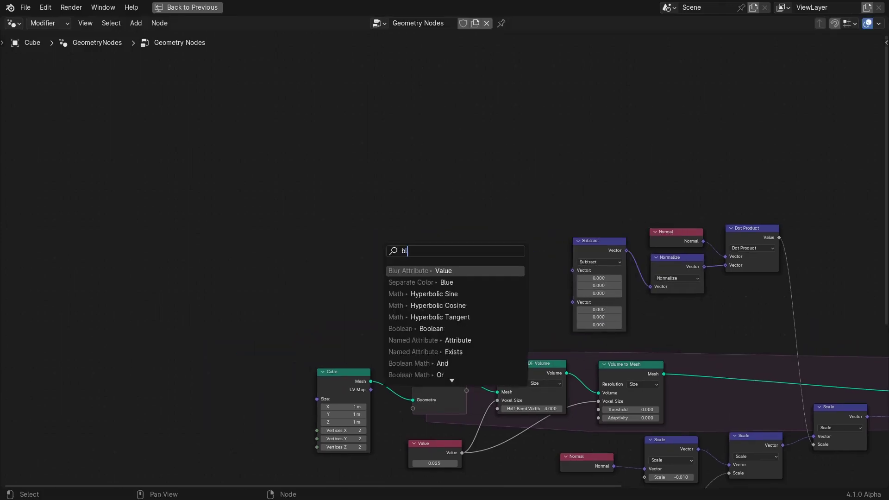
pyautogui.write('ur att')
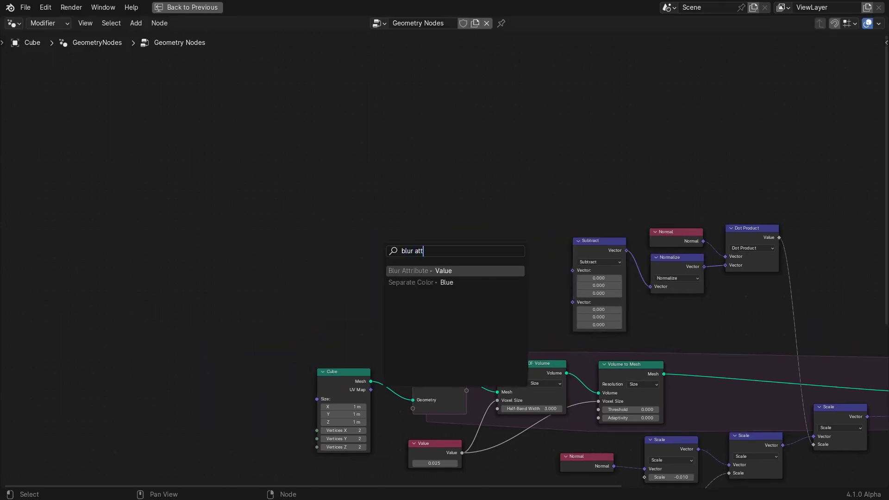
pyautogui.press('Return')
pyautogui.click(544, 223)
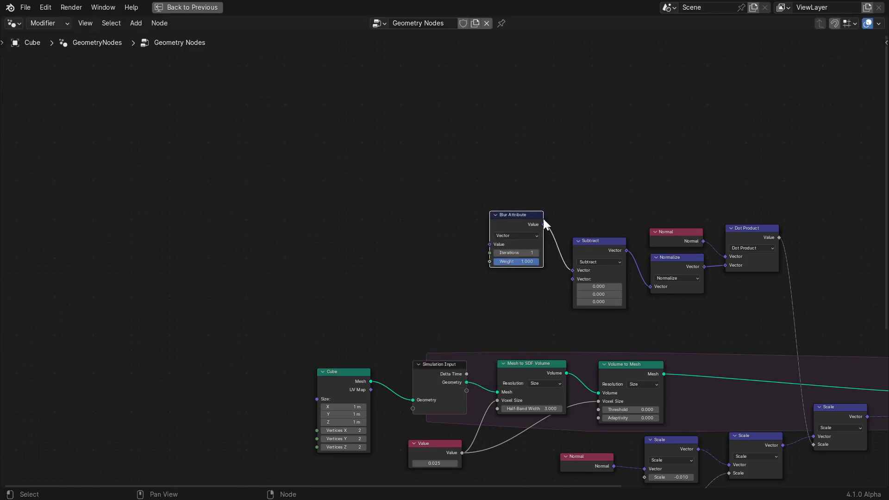
# Step: Add a Position node and connect it to the Subtract node's second vector and the Blur Attribute value
pyautogui.moveTo(572, 278); pyautogui.dragTo(324, 277)
pyautogui.write('positi')
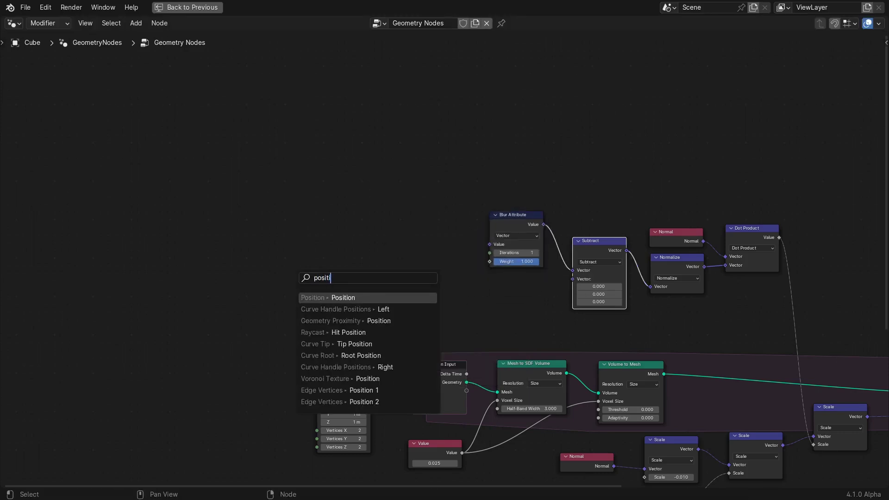
pyautogui.press('Return')
pyautogui.click(431, 276)
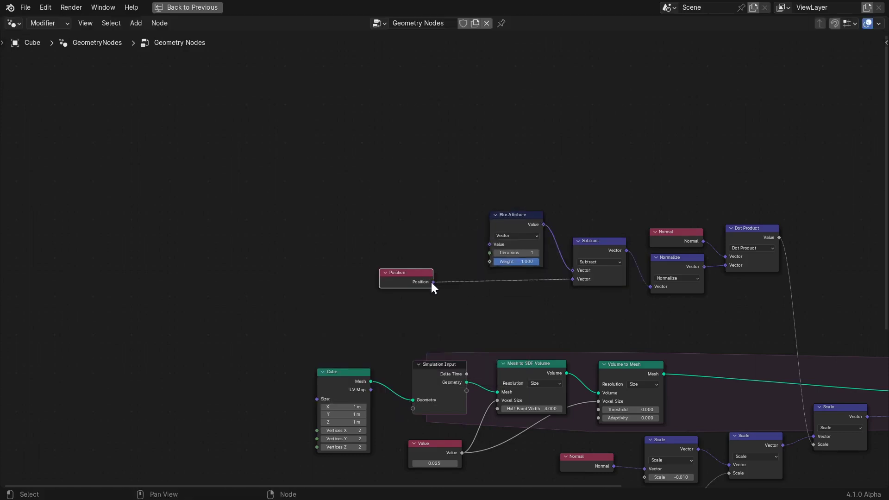
pyautogui.moveTo(433, 282); pyautogui.dragTo(491, 244)
# Step: Set the Blur Attribute iterations to 10
pyautogui.click(502, 253)
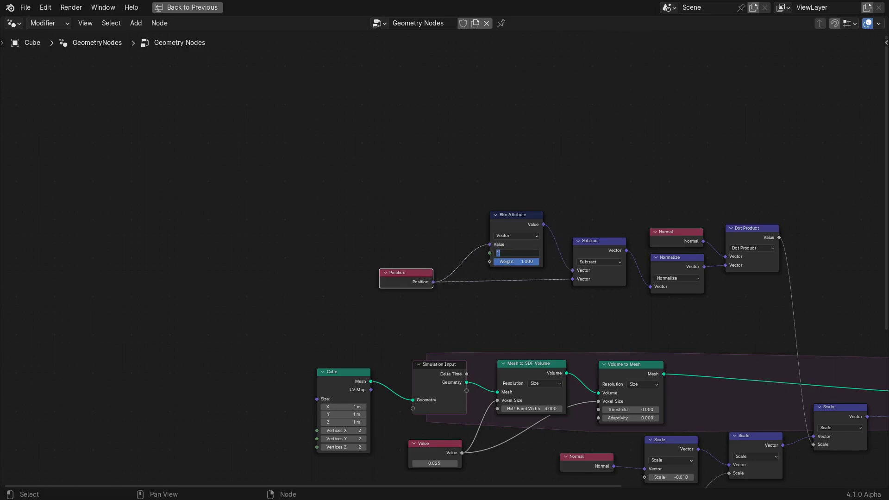
pyautogui.write('0')
pyautogui.press('Return')
# Step: Add a Multiply Add math node fed by the Dot Product value
pyautogui.press('Home')
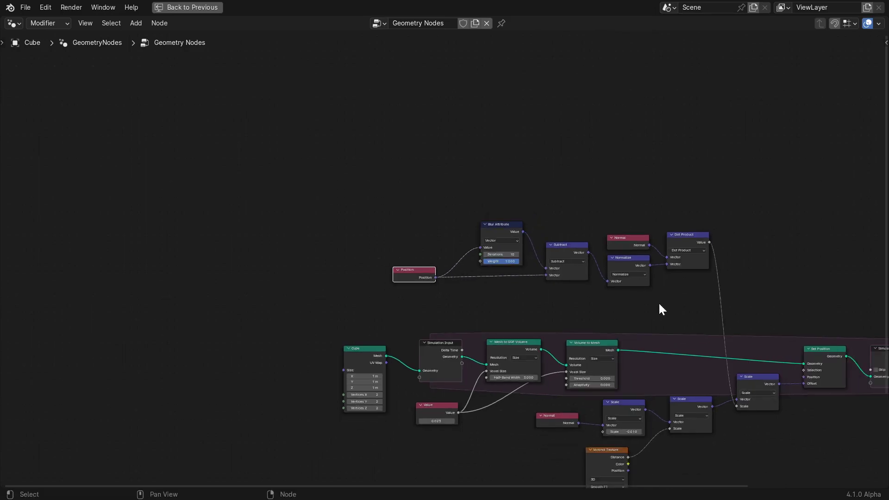
pyautogui.scroll(1, 503, 278)
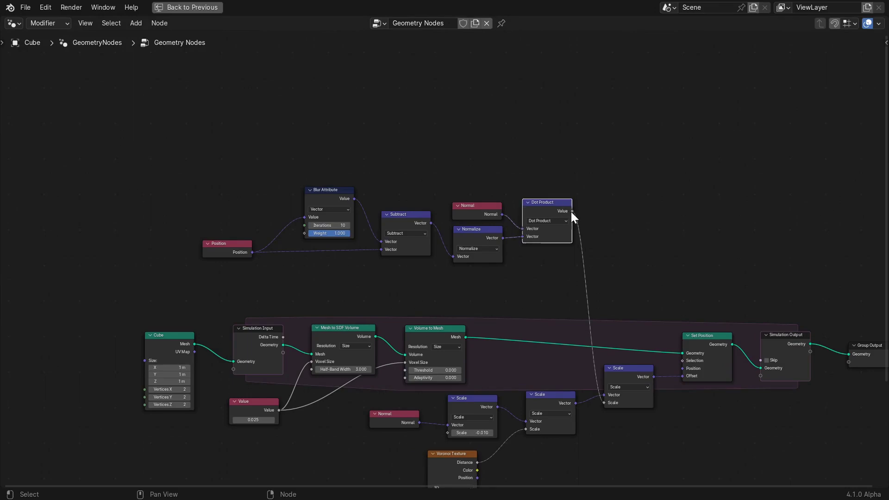
pyautogui.moveTo(573, 211); pyautogui.dragTo(618, 217)
pyautogui.write('multip')
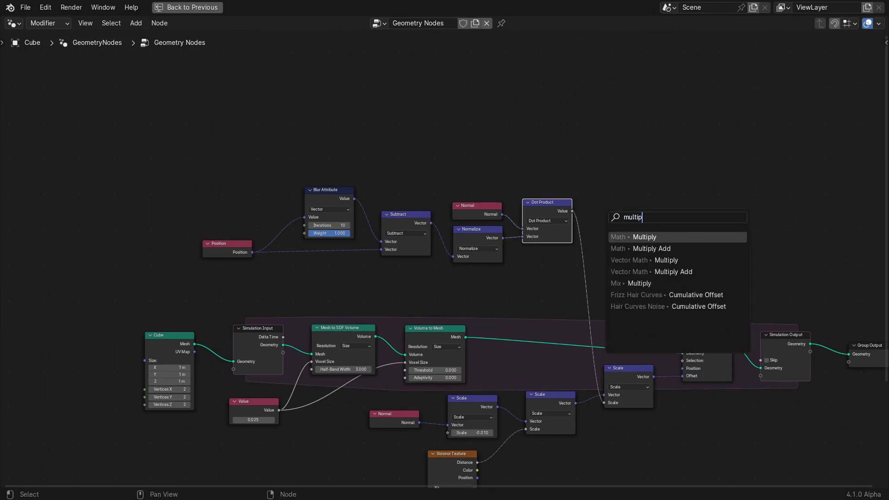
pyautogui.press('Down')
pyautogui.press('Return')
pyautogui.click(602, 214)
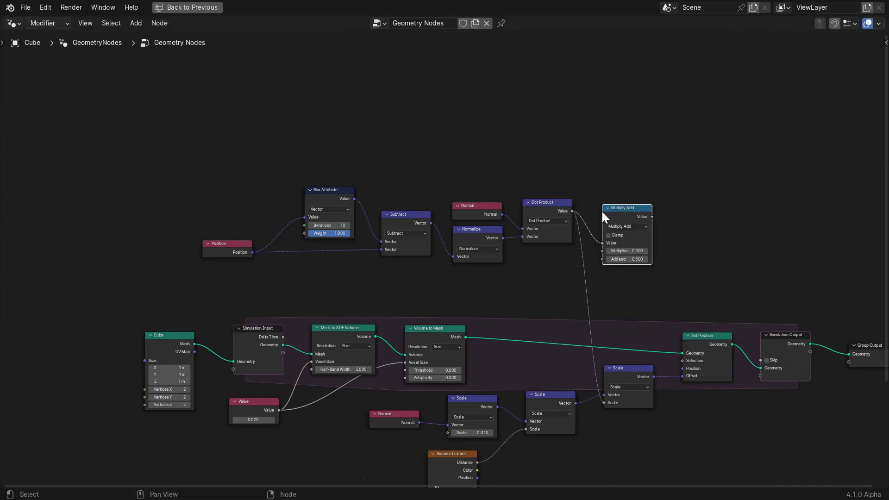
pyautogui.moveTo(653, 216); pyautogui.dragTo(705, 221)
pyautogui.write('sub')
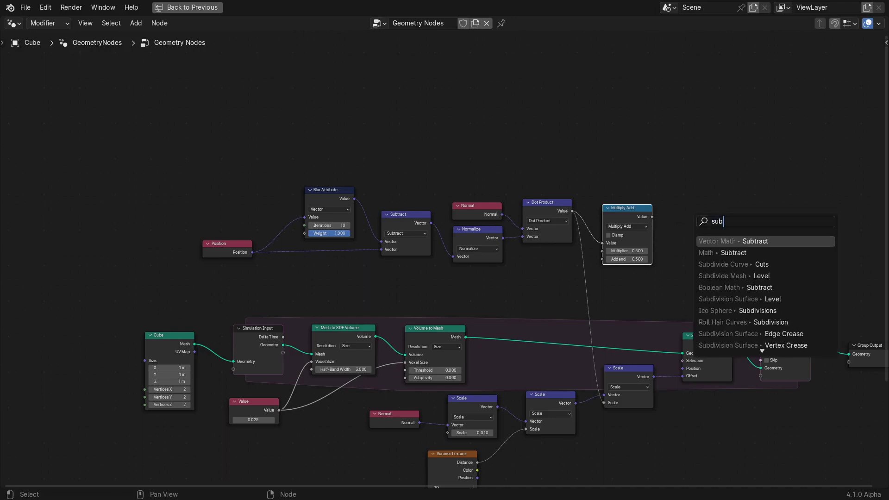
pyautogui.press('Return')
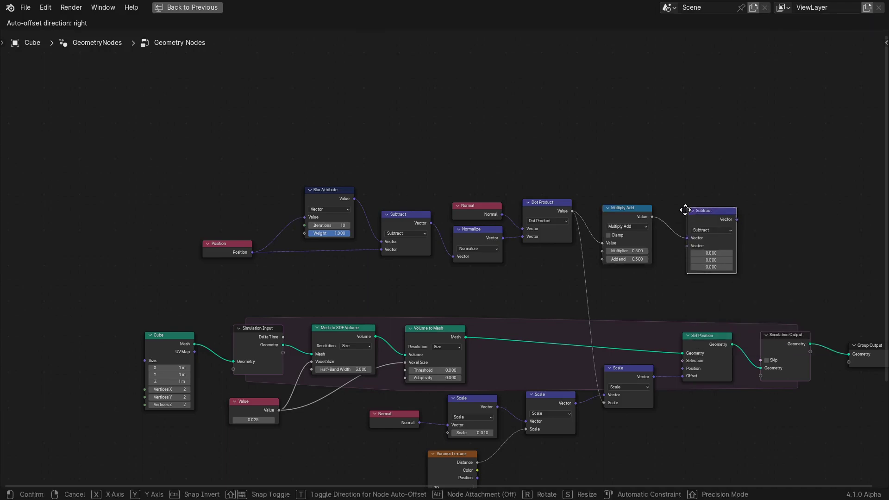
pyautogui.press('Escape')
# Step: Add a scalar Subtract math node after Multiply Add and set its subtracted value to 0.9
pyautogui.moveTo(652, 217); pyautogui.dragTo(695, 223)
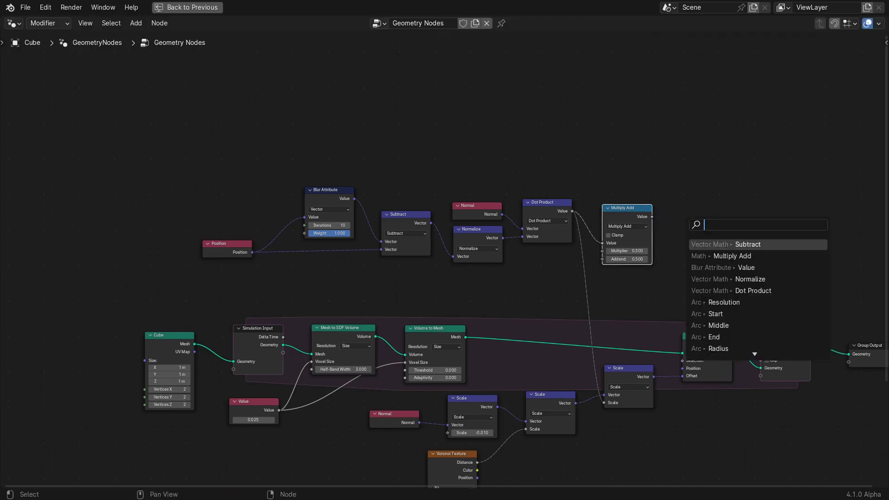
pyautogui.write('sub')
pyautogui.press('Down')
pyautogui.press('Return')
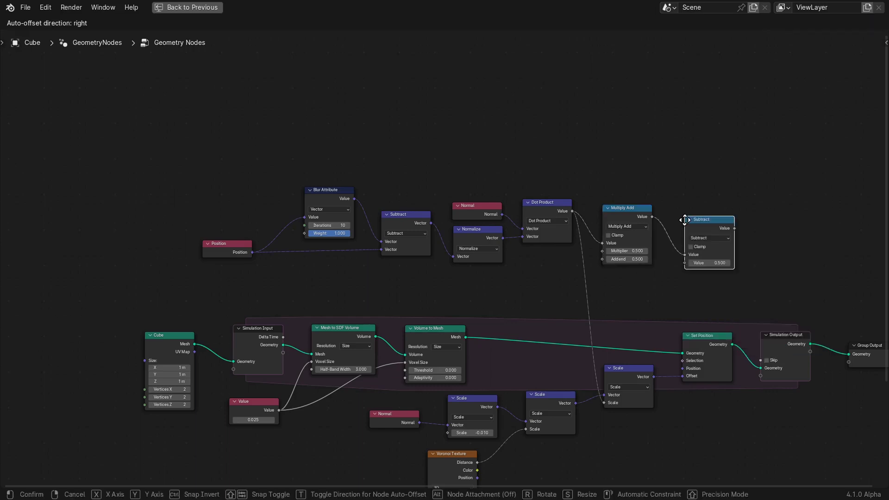
pyautogui.click(674, 206)
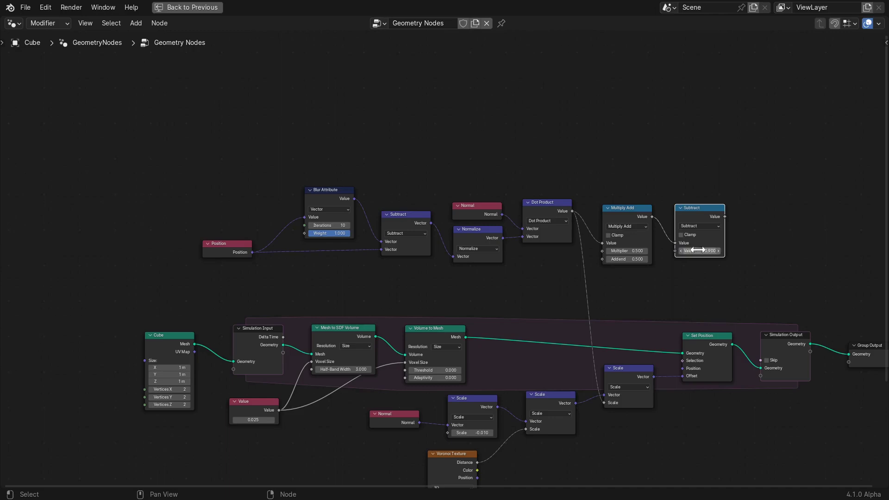
# Step: Add a scalar Multiply math node after the Subtract math node and enable Clamp on both
pyautogui.moveTo(703, 226); pyautogui.dragTo(582, 218, button='middle')
pyautogui.moveTo(589, 218); pyautogui.dragTo(616, 226)
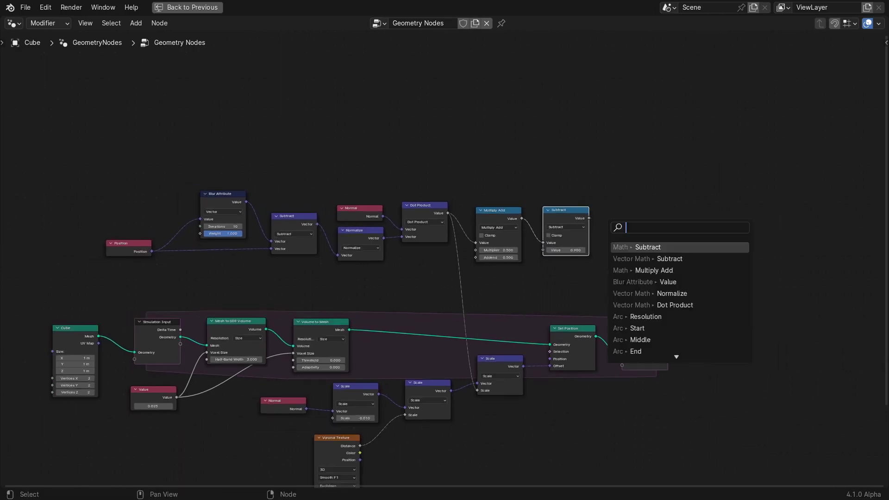
pyautogui.write('multi')
pyautogui.press('Down')
pyautogui.press('Return')
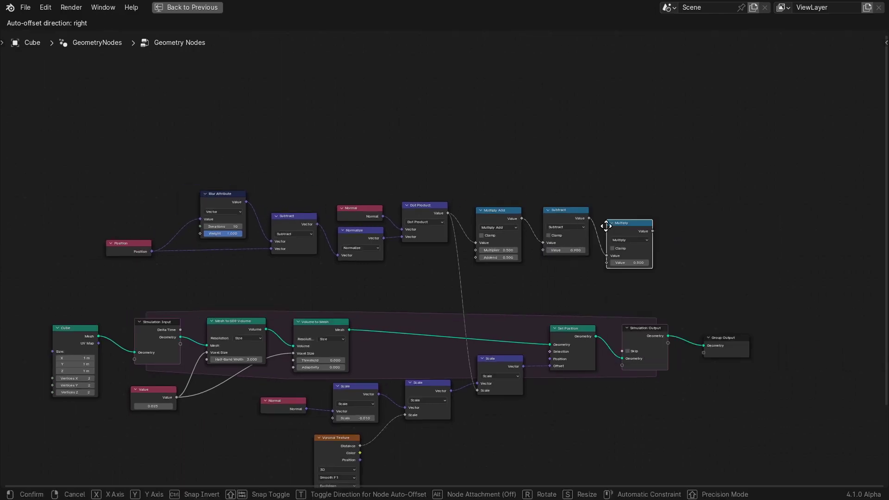
pyautogui.click(608, 219)
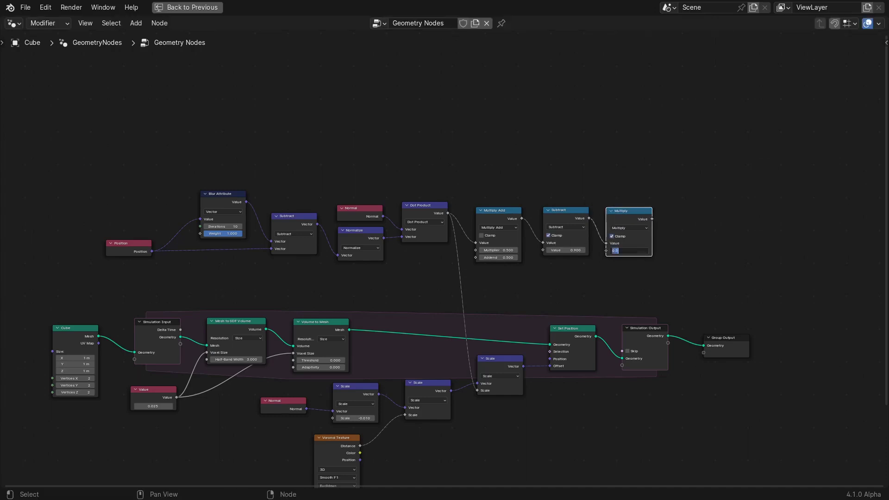
# Step: Set the Multiply node's value to 128 and add a Blur Attribute node after it with 12 iterations
pyautogui.scroll(2, 669, 246)
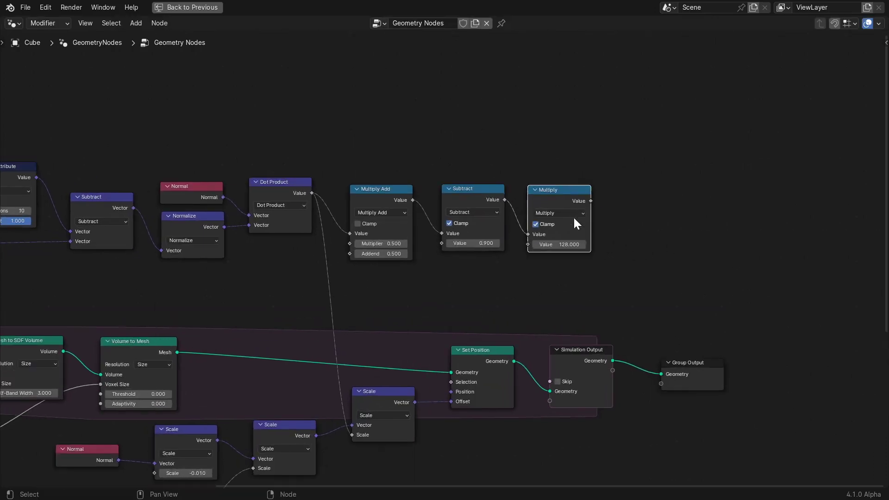
pyautogui.moveTo(591, 201); pyautogui.dragTo(622, 215)
pyautogui.write('blur')
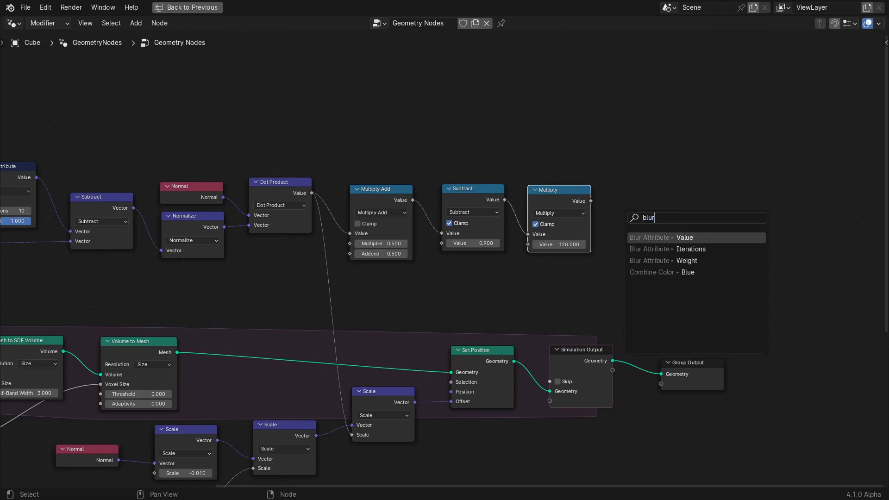
pyautogui.press('Return')
pyautogui.click(612, 188)
pyautogui.click(647, 228)
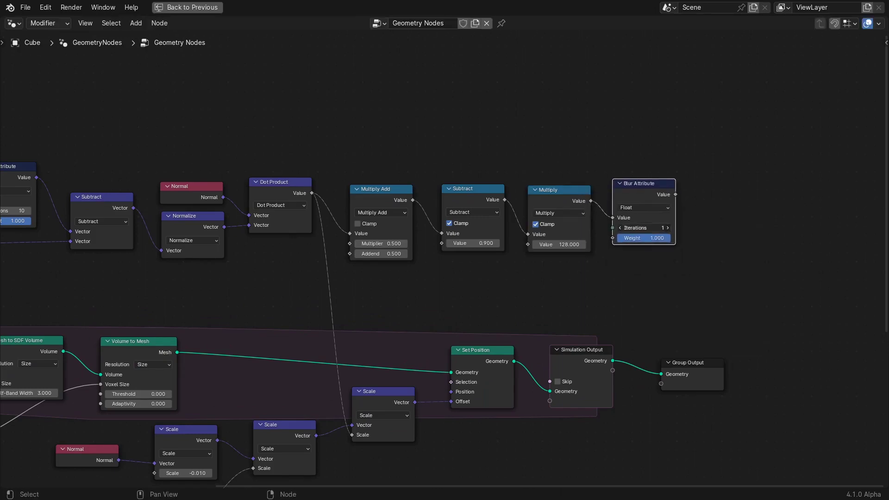
pyautogui.write('12')
pyautogui.press('Return')
# Step: Connect the new Blur Attribute value to the last Scale node's factor and move the whole curvature mask chain further left
pyautogui.moveTo(676, 194); pyautogui.dragTo(352, 435)
pyautogui.scroll(-1, 360, 413)
pyautogui.scroll(-4, 361, 415)
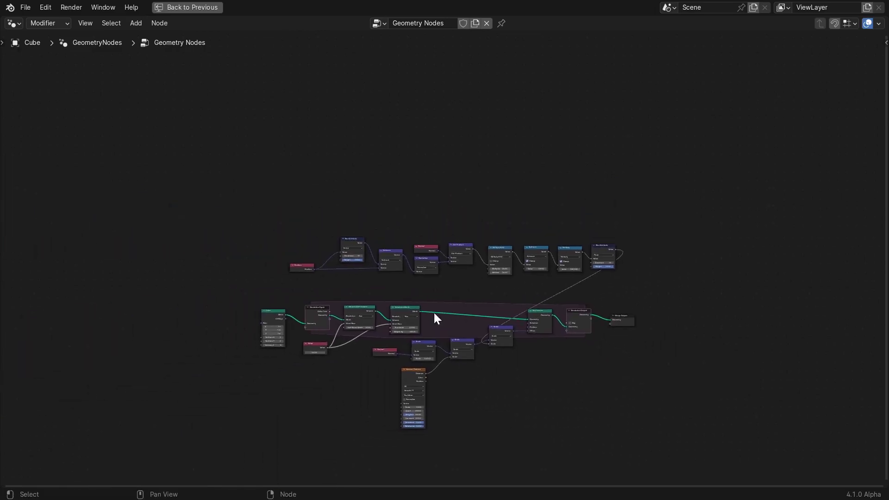
pyautogui.scroll(1, 437, 319)
pyautogui.press('b')
pyautogui.moveTo(170, 171); pyautogui.dragTo(745, 292)
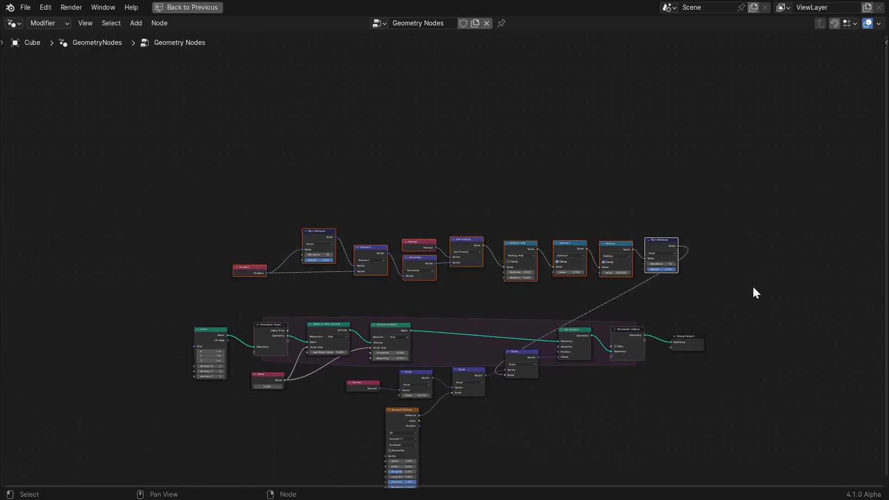
pyautogui.press('g')
pyautogui.click(512, 305)
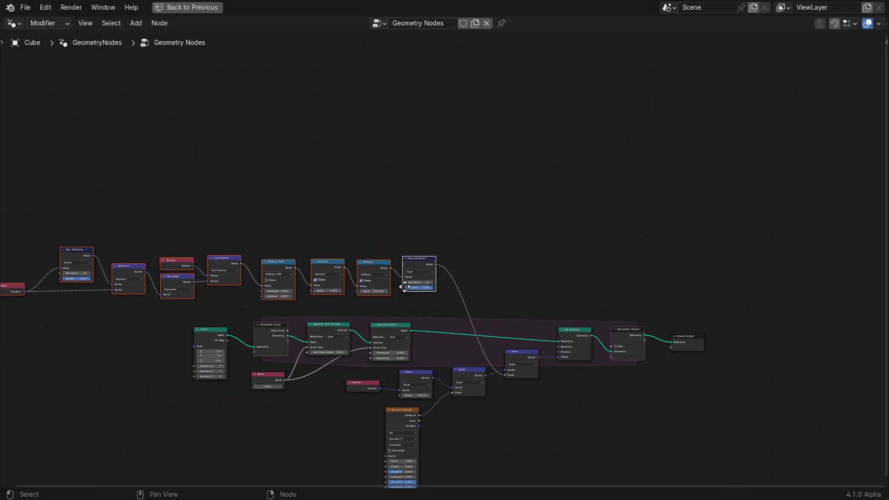
pyautogui.moveTo(404, 287); pyautogui.dragTo(542, 192, button='middle')
pyautogui.scroll(-2, 543, 192)
pyautogui.moveTo(583, 216); pyautogui.dragTo(557, 217, button='middle')
pyautogui.scroll(2, 560, 218)
pyautogui.click(572, 221)
# Step: Return to the full layout and play the simulation to check how the cube grows
pyautogui.hotkey('ctrl', 'space')
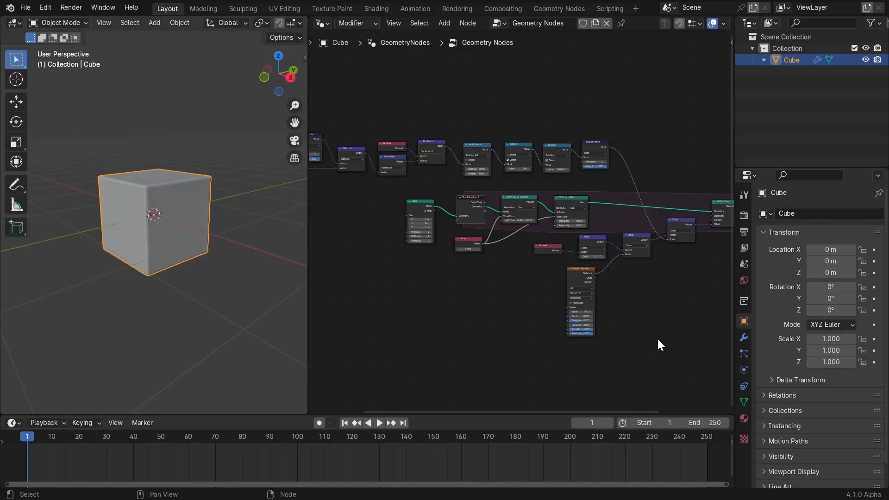
pyautogui.press('space')
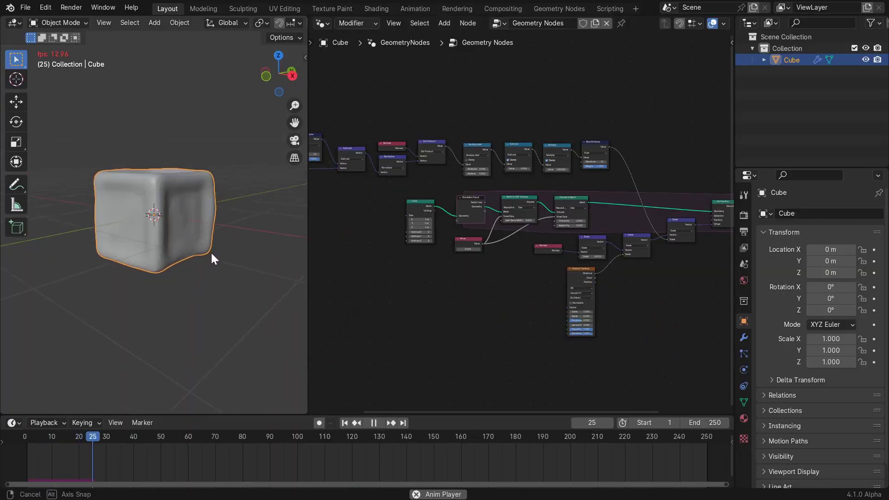
pyautogui.moveTo(211, 253); pyautogui.dragTo(197, 281, button='middle')
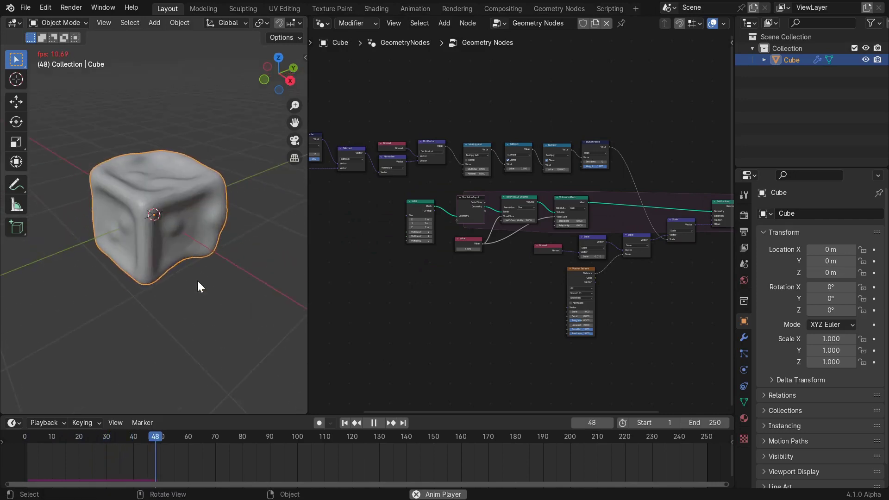
pyautogui.press('space')
# Step: Set the factor of the first Scale node, fed by the Normal, to -0.2
pyautogui.scroll(2, 496, 308)
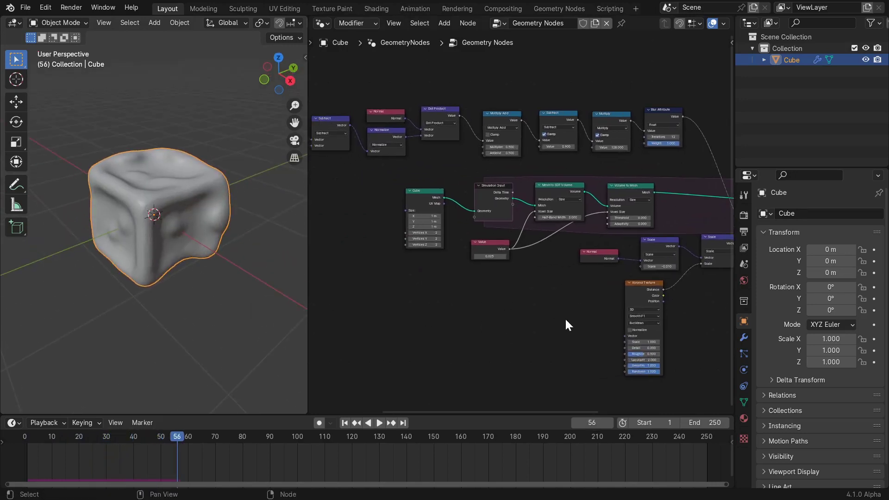
pyautogui.scroll(2, 566, 319)
pyautogui.click(591, 248)
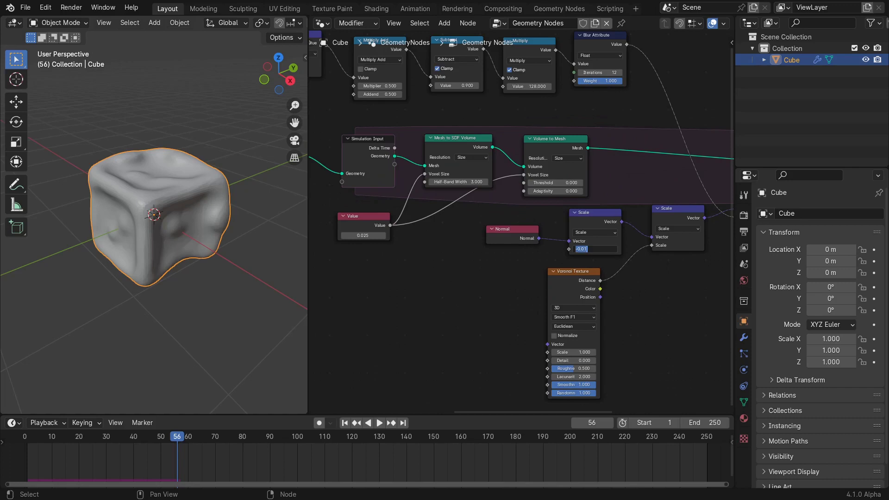
pyautogui.write('-0.2')
pyautogui.press('Return')
# Step: Replay the simulation from the first frame, stop it after about 14 frames, and save the file
pyautogui.hotkey('shift', 'Left')
pyautogui.press('space')
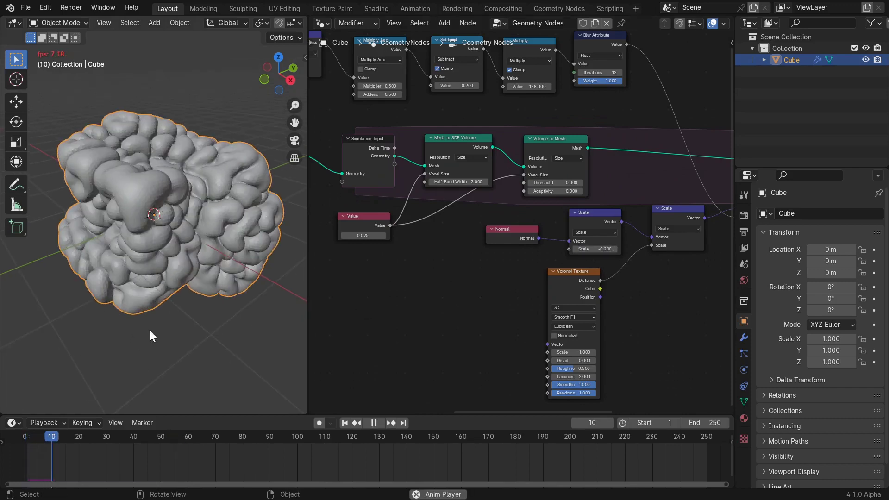
pyautogui.press('space')
pyautogui.moveTo(159, 331)
pyautogui.mouseDown(button='middle')
pyautogui.moveTo(135, 290)
pyautogui.moveTo(88, 301)
pyautogui.moveTo(80, 363)
pyautogui.moveTo(195, 296)
pyautogui.moveTo(250, 290)
pyautogui.moveTo(286, 302)
pyautogui.mouseUp(button='middle')
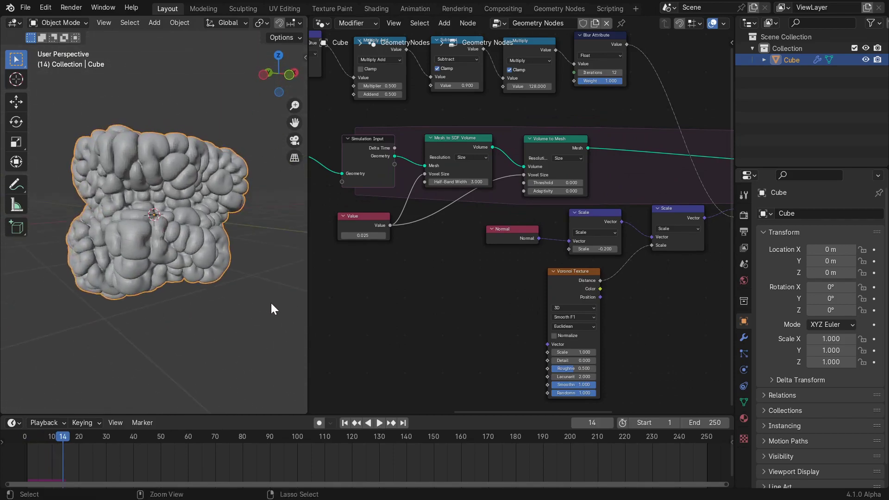
pyautogui.hotkey('ctrl', 's')
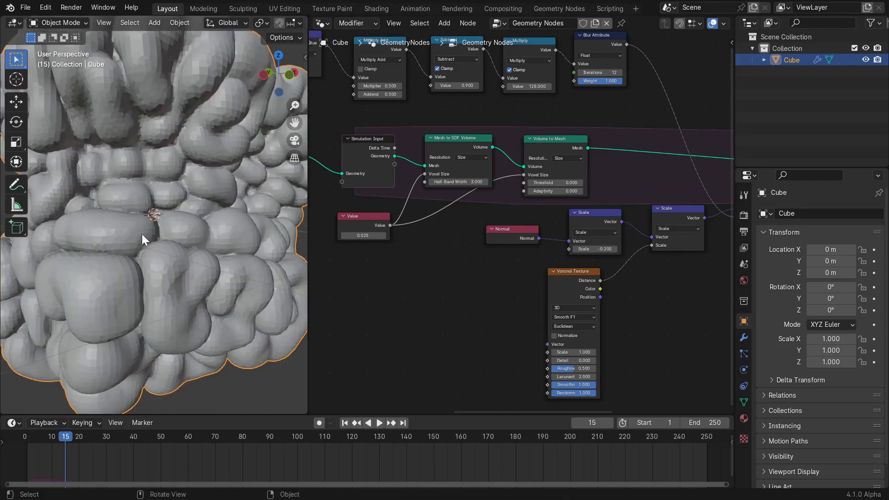
# Step: Examine the grown mesh's bumps and folds up close, from above and from an angled view
pyautogui.scroll(2, 141, 233)
pyautogui.moveTo(142, 234); pyautogui.dragTo(201, 341, button='middle')
pyautogui.scroll(3, 174, 288)
pyautogui.scroll(-4, 174, 288)
pyautogui.scroll(7, 202, 340)
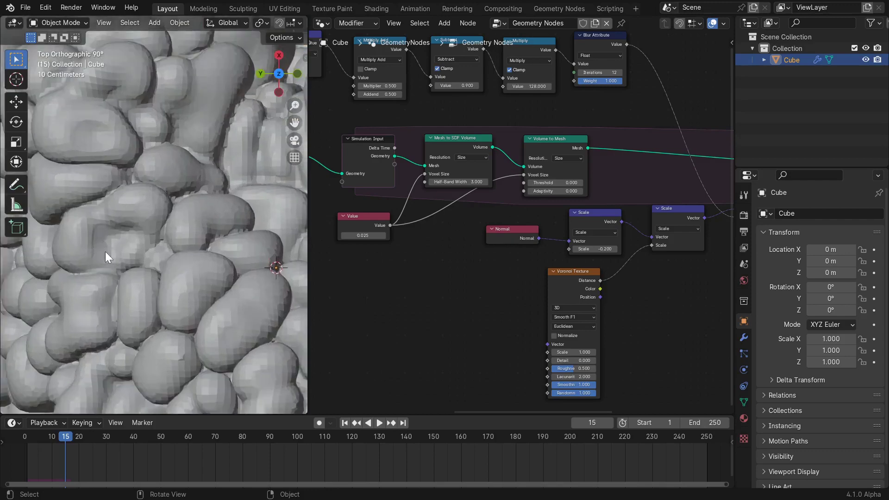
pyautogui.keyDown('shift'); pyautogui.moveTo(105, 252); pyautogui.dragTo(171, 108, button='middle'); pyautogui.keyUp('shift')
pyautogui.keyDown('shift'); pyautogui.moveTo(193, 266); pyautogui.dragTo(132, 243, button='middle'); pyautogui.keyUp('shift')
pyautogui.scroll(-5, 135, 257)
pyautogui.scroll(-2, 133, 244)
pyautogui.press('KP_5')
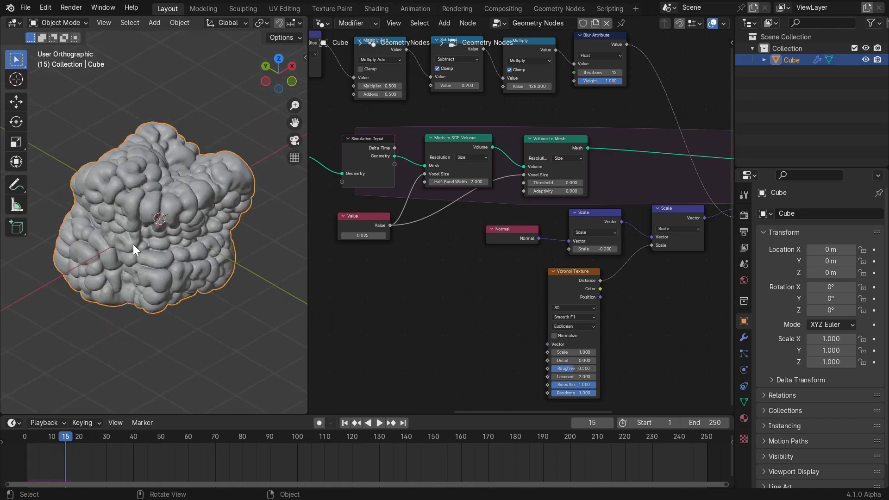
pyautogui.click(151, 324)
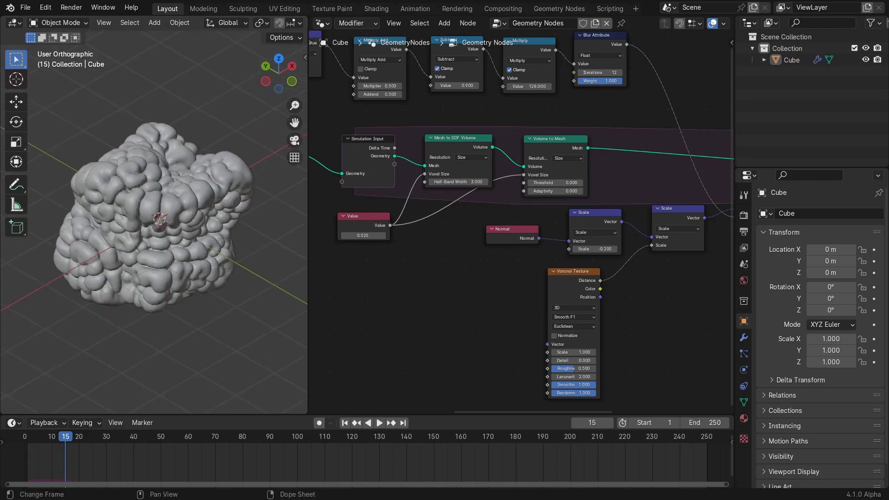
# Step: Add a Raycast node below the Voronoi Texture and feed the Volume to Mesh output into its Target Geometry
pyautogui.hotkey('ctrl', 'space')
pyautogui.hotkey('shift', 'a')
pyautogui.write('rayca')
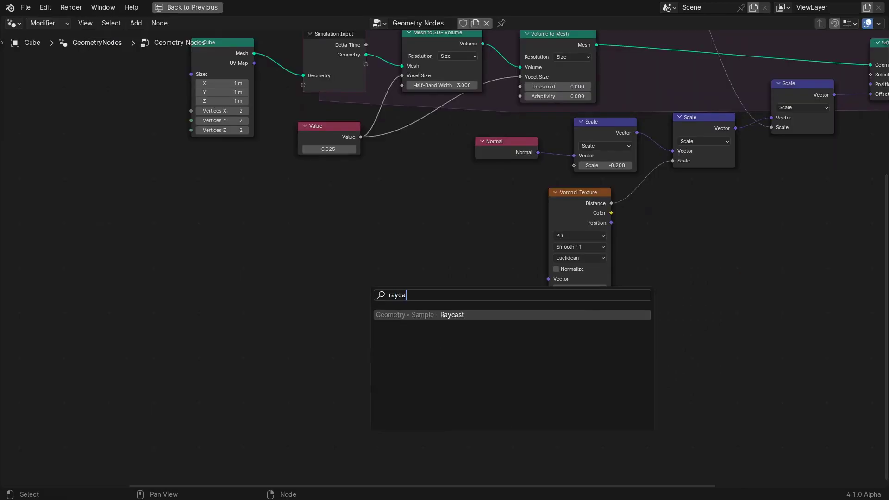
pyautogui.press('Return')
pyautogui.scroll(-3, 491, 354)
pyautogui.click(543, 380)
pyautogui.scroll(6, 489, 432)
pyautogui.moveTo(489, 432); pyautogui.dragTo(411, 291, button='middle')
# Step: Drive the Raycast node's Ray Direction with a Normal node scaled by -1
pyautogui.moveTo(477, 286); pyautogui.dragTo(413, 321)
pyautogui.click(413, 321)
pyautogui.click(364, 427)
pyautogui.write('-1')
# Step: Drive the Raycast node's Source Position with a vector Add node combining Position and the Normal scaled by -0.001
pyautogui.moveTo(476, 270); pyautogui.dragTo(296, 222)
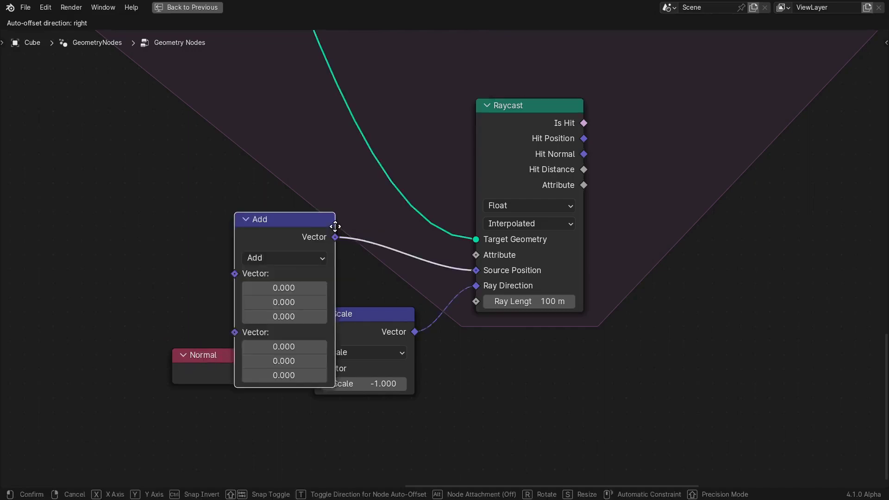
pyautogui.click(344, 124)
pyautogui.moveTo(344, 124); pyautogui.dragTo(560, 125, button='middle')
pyautogui.moveTo(435, 356); pyautogui.dragTo(209, 351)
pyautogui.moveTo(264, 369); pyautogui.dragTo(456, 230)
pyautogui.write('-0.001')
pyautogui.moveTo(514, 170); pyautogui.dragTo(325, 194)
pyautogui.click(397, 172)
pyautogui.moveTo(253, 269); pyautogui.dragTo(292, 298)
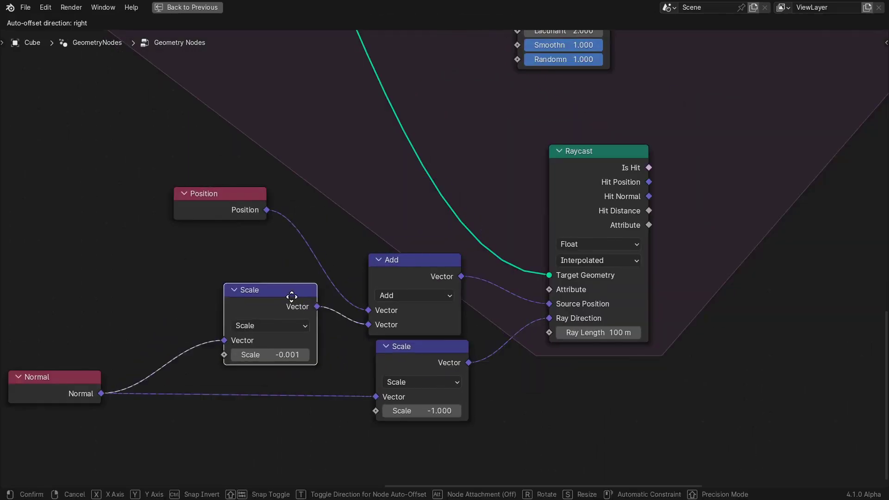
# Step: Add a Switch node controlled by the Raycast node's Is Hit output, set it to Vector, and place it near Set Position
pyautogui.scroll(-6, 430, 240)
pyautogui.moveTo(337, 338); pyautogui.dragTo(509, 231)
pyautogui.write('switch')
pyautogui.press('Return')
pyautogui.click(393, 275)
pyautogui.click(418, 291)
pyautogui.click(414, 335)
pyautogui.moveTo(414, 270); pyautogui.dragTo(505, 227)
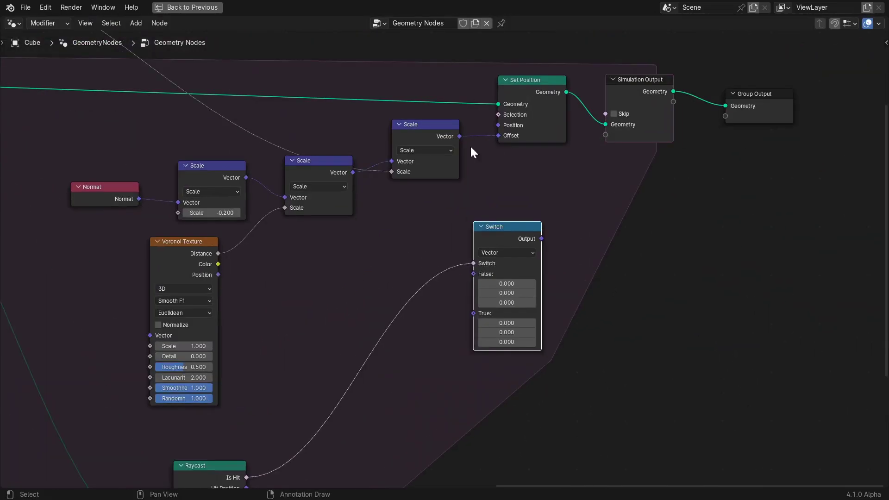
# Step: Route the last Scale output through the Switch's False input into Set Position's Offset, and move the output nodes right for space
pyautogui.moveTo(460, 137); pyautogui.dragTo(474, 274)
pyautogui.moveTo(541, 238); pyautogui.dragTo(499, 134)
pyautogui.moveTo(528, 81); pyautogui.dragTo(703, 81)
# Step: Duplicate the Normal and -0.001 Scale nodes and connect the copy to the Switch's True input with a scale of 0.005
pyautogui.moveTo(516, 250); pyautogui.dragTo(666, 32, button='middle')
pyautogui.click(270, 262)
pyautogui.keyDown('shift'); pyautogui.click(174, 315); pyautogui.keyUp('shift')
pyautogui.hotkey('shift', 'd')
pyautogui.click(571, 101)
pyautogui.scroll(4, 576, 293)
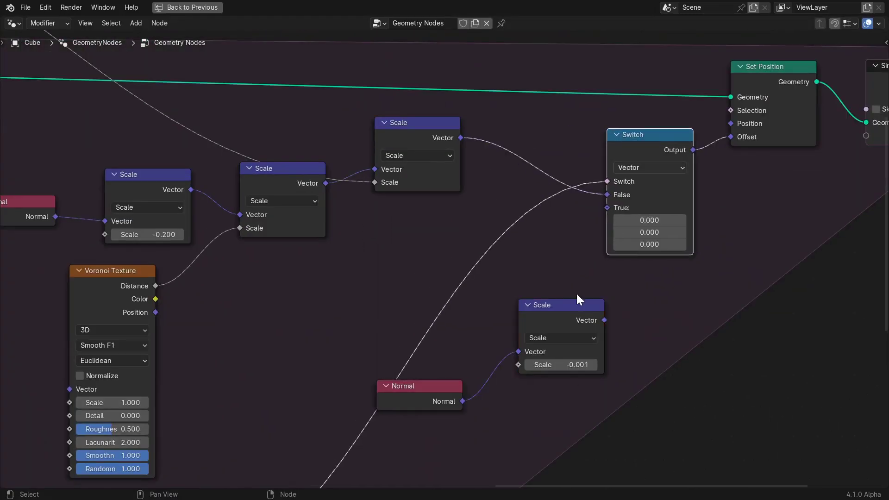
pyautogui.moveTo(583, 291); pyautogui.dragTo(607, 206)
pyautogui.click(537, 335)
# Step: Save the file and set the Raycast node's Ray Length to 0.5 m
pyautogui.hotkey('ctrl', 's')
pyautogui.scroll(-7, 456, 257)
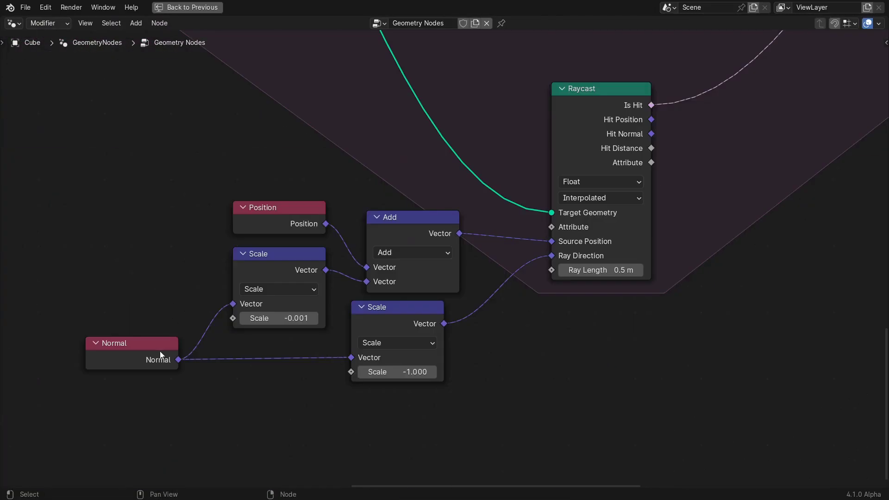
# Step: Review the Normal, Scale, Position and Add nodes that feed the Raycast node's source position, direction and length
pyautogui.click(160, 351)
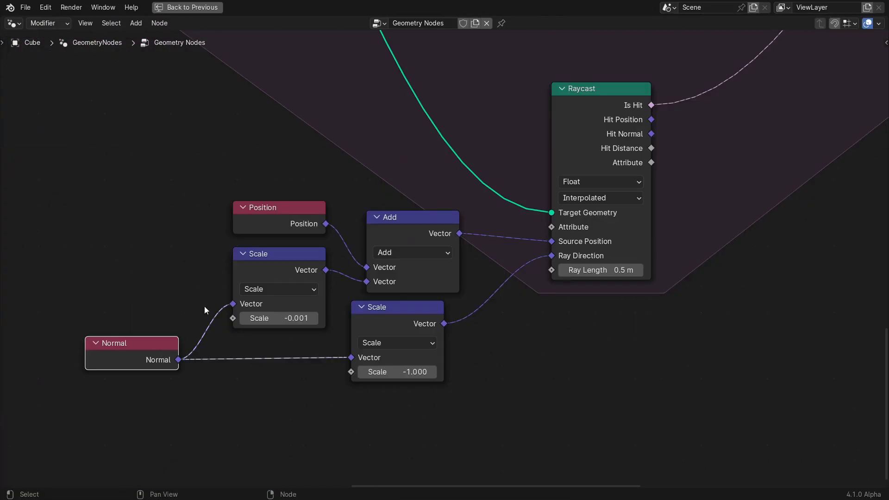
pyautogui.click(265, 270)
pyautogui.click(396, 231)
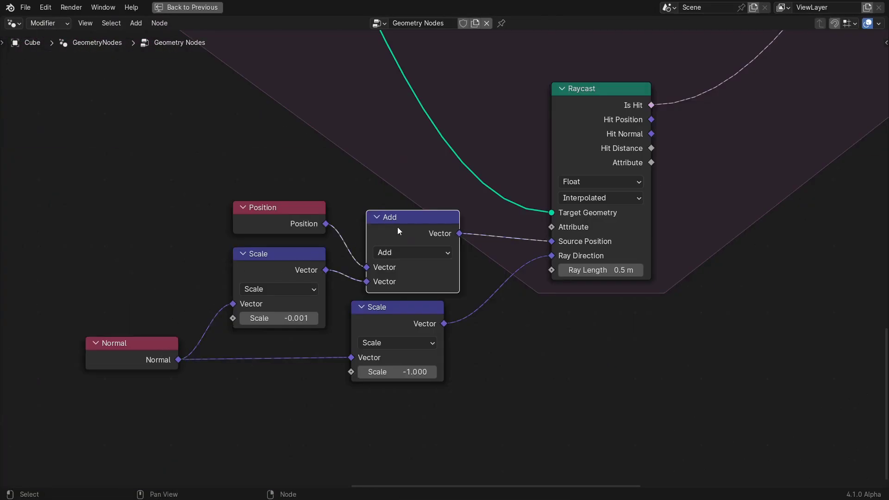
pyautogui.click(277, 216)
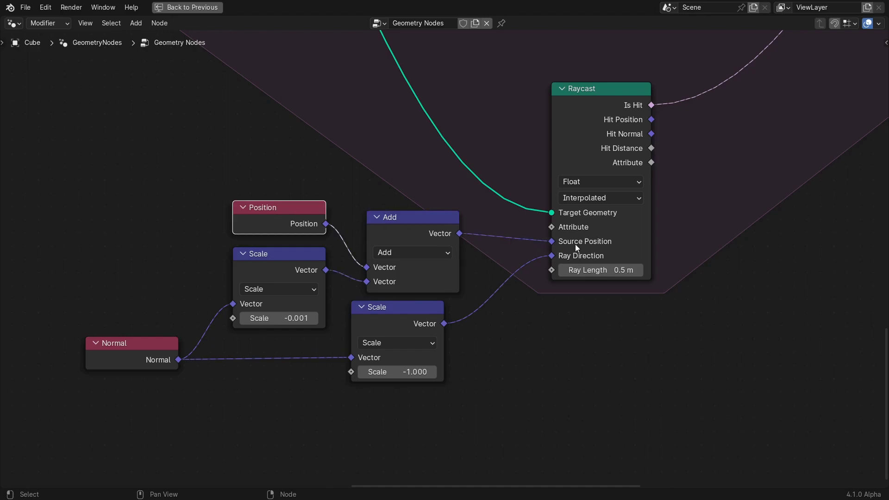
pyautogui.click(498, 328)
pyautogui.moveTo(546, 329); pyautogui.dragTo(518, 334, button='middle')
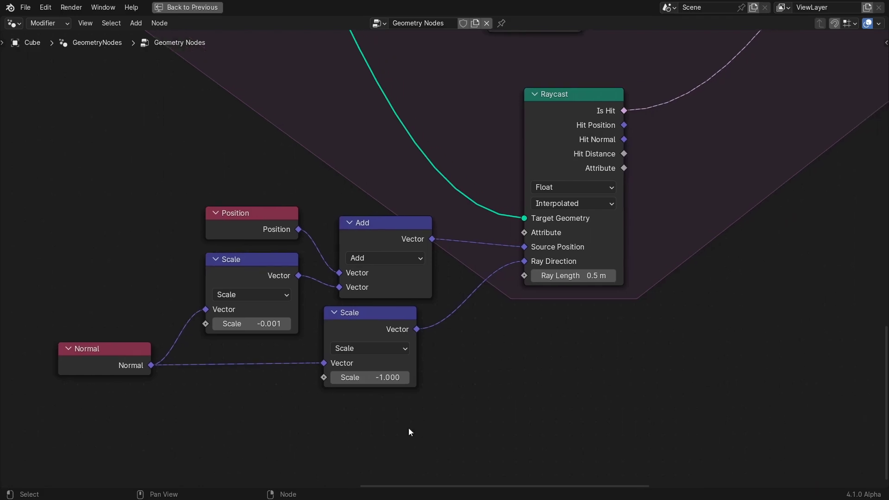
pyautogui.click(357, 316)
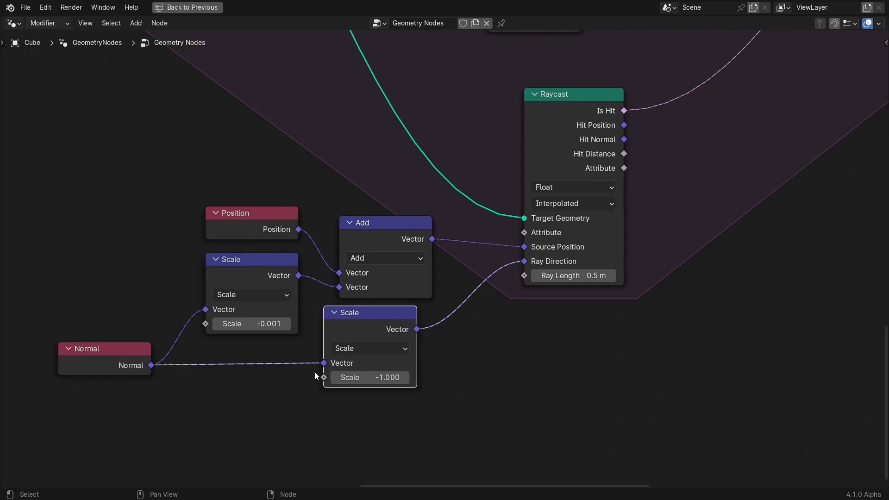
pyautogui.click(102, 365)
pyautogui.click(371, 326)
pyautogui.scroll(-3, 623, 275)
pyautogui.scroll(1, 540, 281)
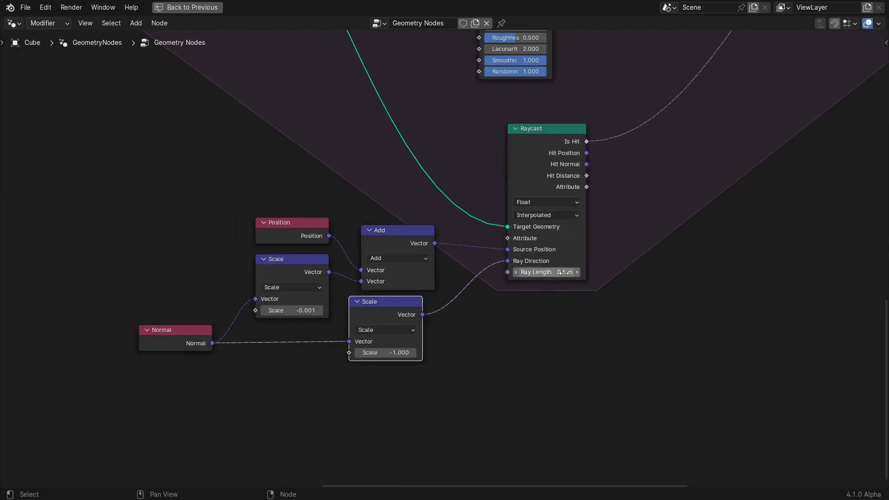
pyautogui.moveTo(579, 312); pyautogui.dragTo(508, 330, button='middle')
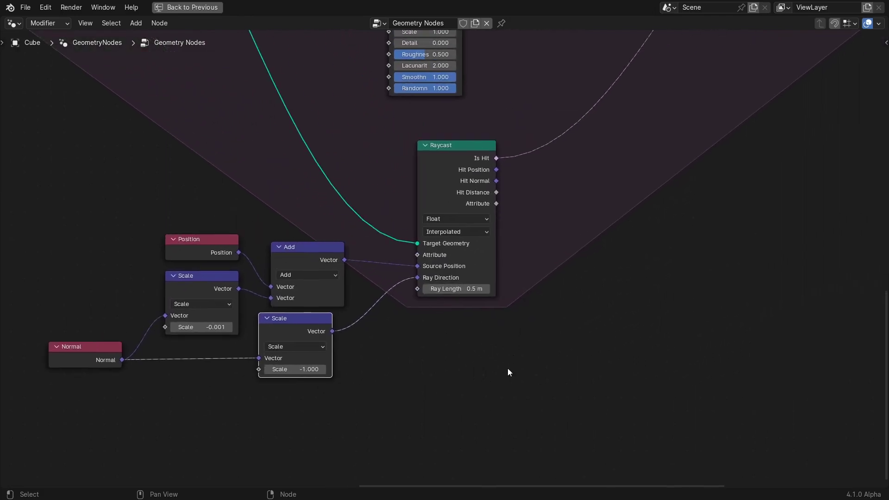
# Step: Review how the Raycast hit drives the Switch and how the scaled Normal supplies its True input
pyautogui.moveTo(613, 173); pyautogui.dragTo(521, 272, button='middle')
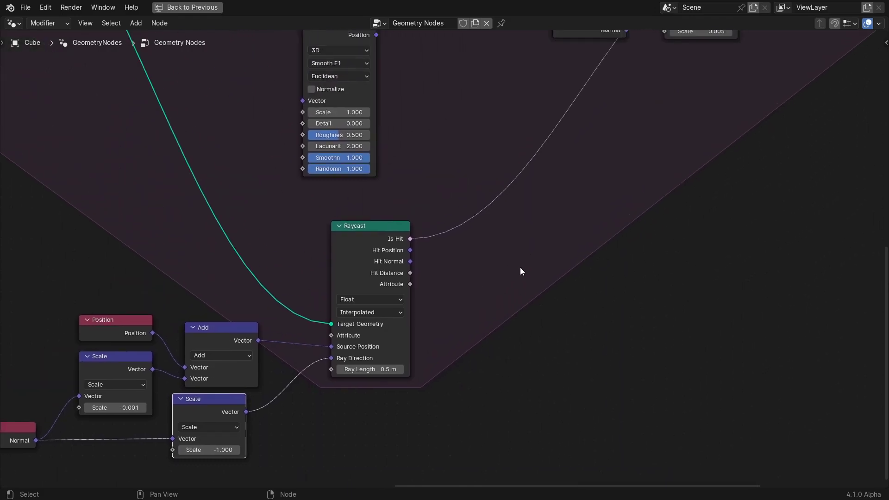
pyautogui.scroll(-2, 521, 272)
pyautogui.moveTo(537, 187); pyautogui.dragTo(433, 340, button='middle')
pyautogui.scroll(3, 557, 327)
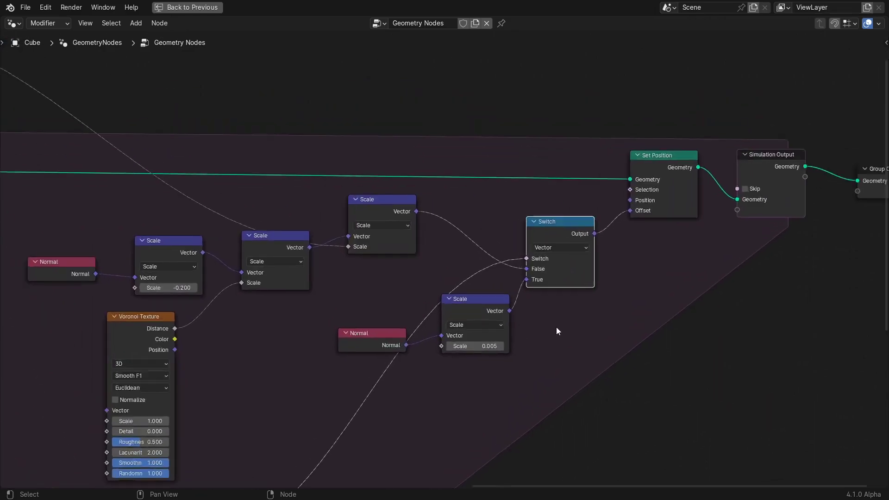
pyautogui.scroll(-5, 563, 238)
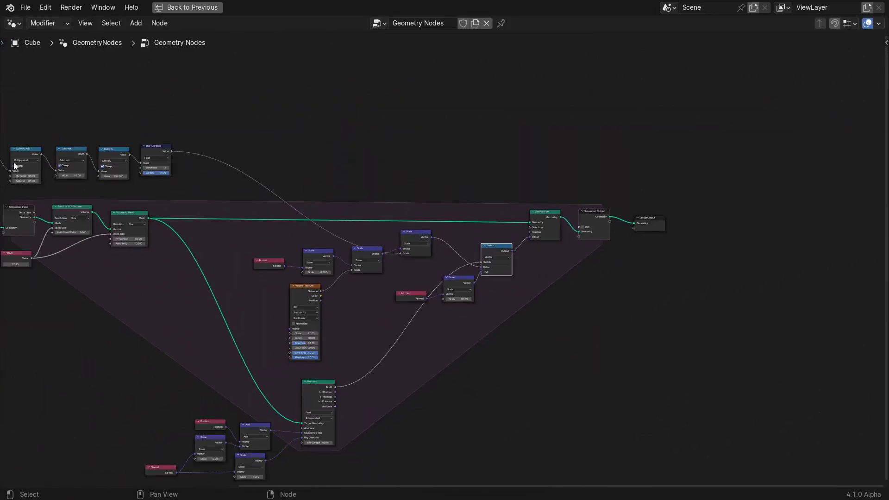
pyautogui.scroll(4, 544, 285)
pyautogui.click(475, 312)
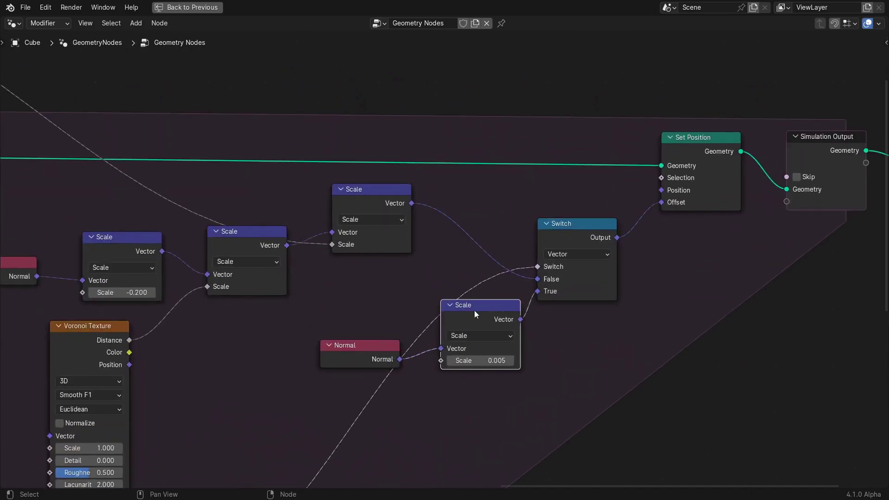
pyautogui.click(349, 347)
pyautogui.click(459, 318)
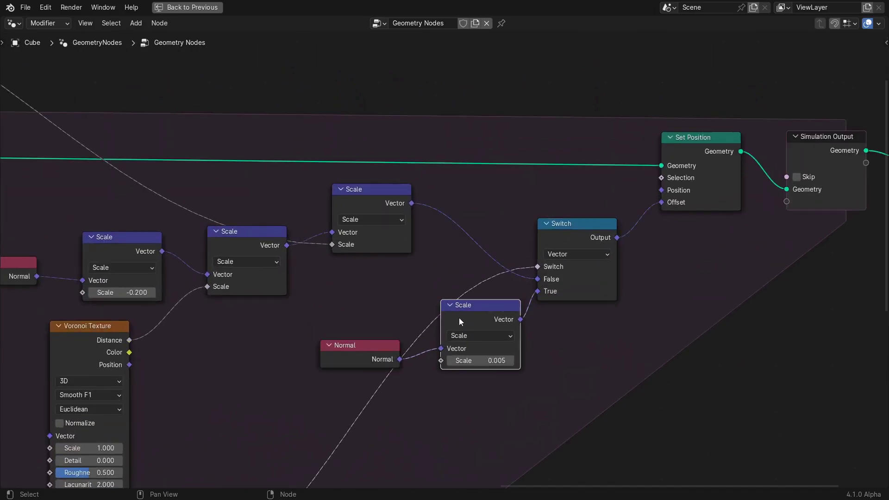
# Step: Play the growth simulation for several frames and inspect the resulting mesh surface up close
pyautogui.click(566, 224)
pyautogui.scroll(-3, 584, 234)
pyautogui.hotkey('ctrl', 'space')
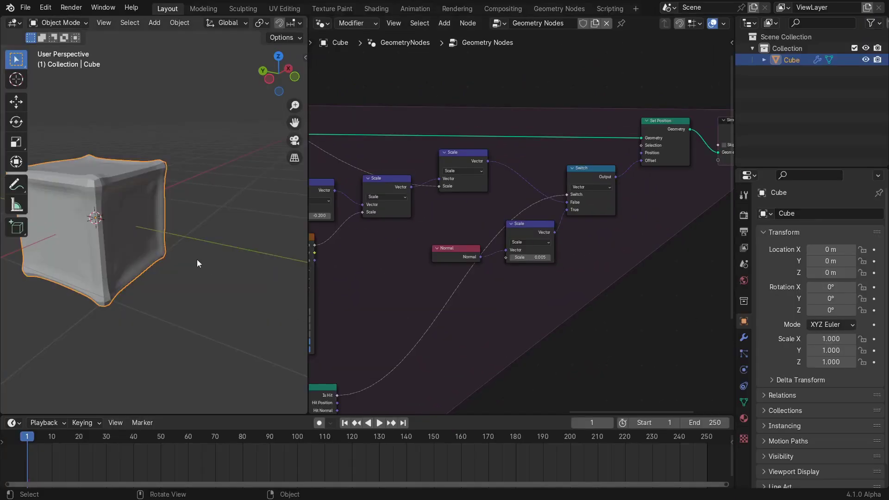
pyautogui.press('space')
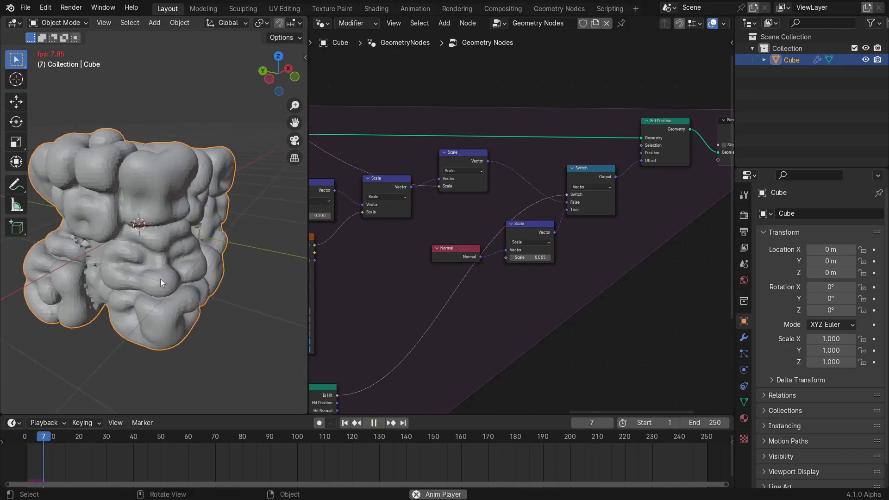
pyautogui.moveTo(160, 278); pyautogui.dragTo(134, 283, button='middle')
pyautogui.press('space')
pyautogui.scroll(6, 166, 248)
pyautogui.scroll(-5, 160, 294)
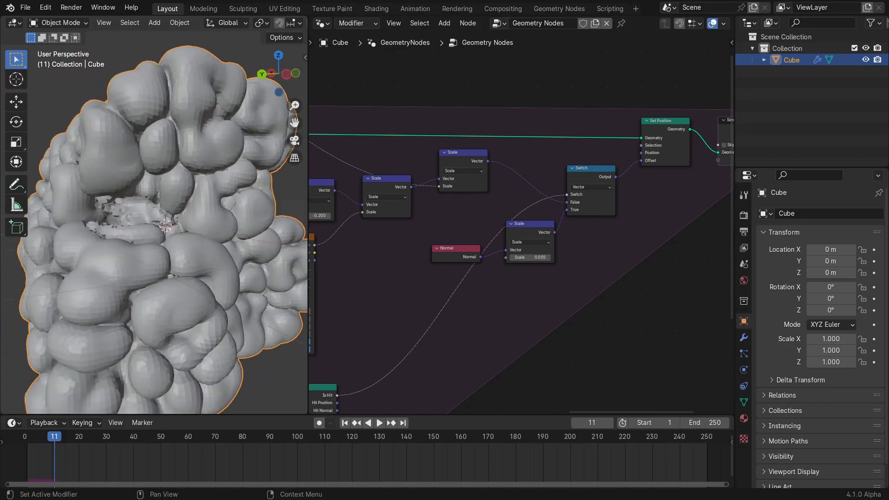
# Step: Add a Blur Attribute node near the Simulation Output and set its data type to Vector
pyautogui.hotkey('ctrl', 'space')
pyautogui.moveTo(664, 257); pyautogui.dragTo(599, 231, button='middle')
pyautogui.scroll(3, 508, 254)
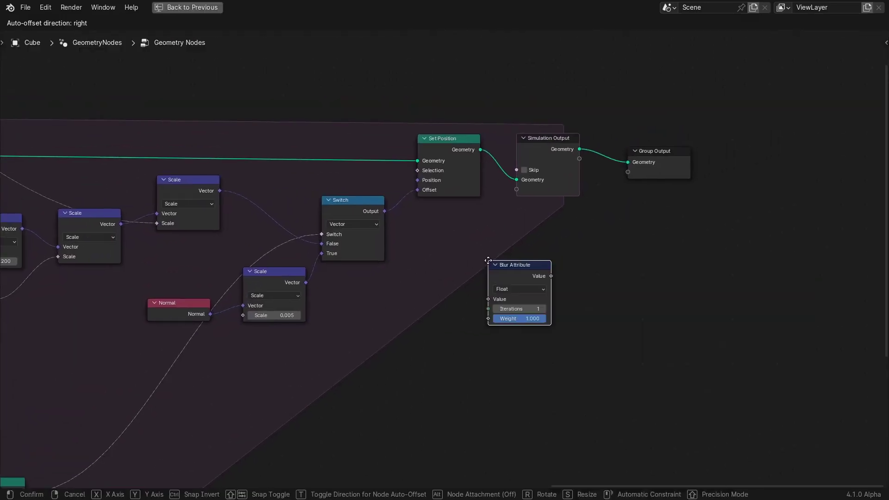
pyautogui.click(478, 280)
pyautogui.click(479, 281)
pyautogui.click(483, 321)
# Step: Add a Position node feeding the vector Blur Attribute's Value and set the blur's Iterations to 6
pyautogui.moveTo(433, 298); pyautogui.dragTo(433, 247, button='middle')
pyautogui.hotkey('shift', 'a')
pyautogui.moveTo(334, 274)
pyautogui.moveTo(440, 274)
pyautogui.click(525, 321)
pyautogui.click(370, 270)
pyautogui.moveTo(382, 272); pyautogui.dragTo(448, 242)
pyautogui.moveTo(505, 251); pyautogui.dragTo(532, 251)
# Step: Duplicate Set Position just before the Simulation Output and drive the copy's Position with the blurred position
pyautogui.moveTo(469, 216); pyautogui.dragTo(515, 148)
pyautogui.click(441, 95)
pyautogui.hotkey('shift', 'd')
pyautogui.click(506, 112)
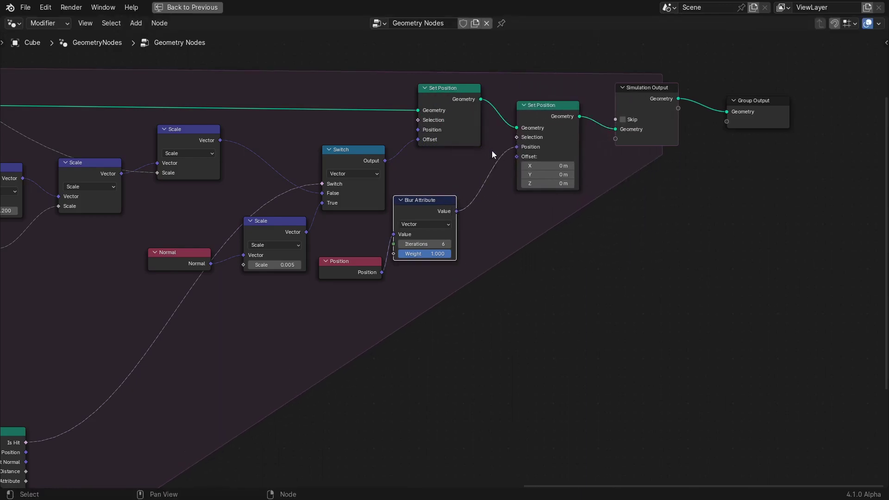
# Step: Play the simulation and inspect the growth with the position blur applied
pyautogui.hotkey('ctrl', 'space')
pyautogui.press('space')
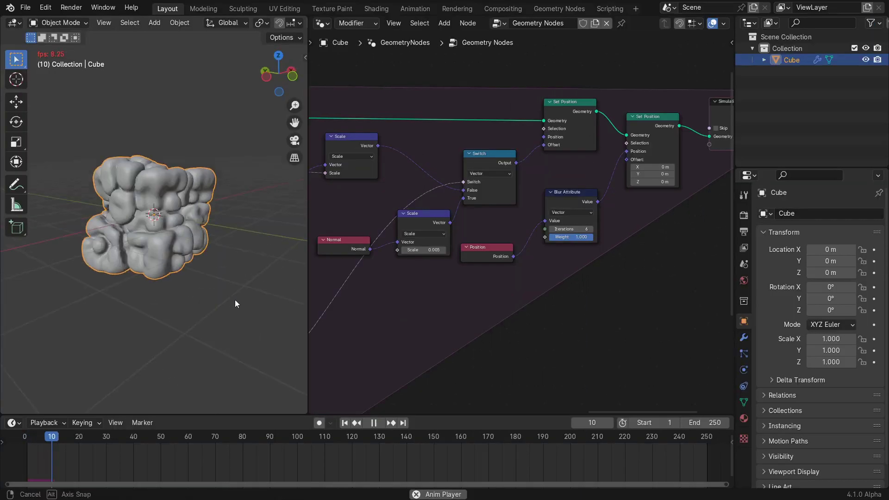
pyautogui.moveTo(235, 299); pyautogui.dragTo(223, 267, button='middle')
pyautogui.press('space')
# Step: Duplicate the Subtract math node and insert the copy between Multiply Add and the original Subtract
pyautogui.scroll(-10, 450, 201)
pyautogui.moveTo(449, 201); pyautogui.dragTo(558, 276, button='middle')
pyautogui.scroll(6, 505, 210)
pyautogui.click(568, 194)
pyautogui.hotkey('shift', 'd')
pyautogui.click(512, 196)
pyautogui.moveTo(520, 160); pyautogui.dragTo(438, 136, button='middle')
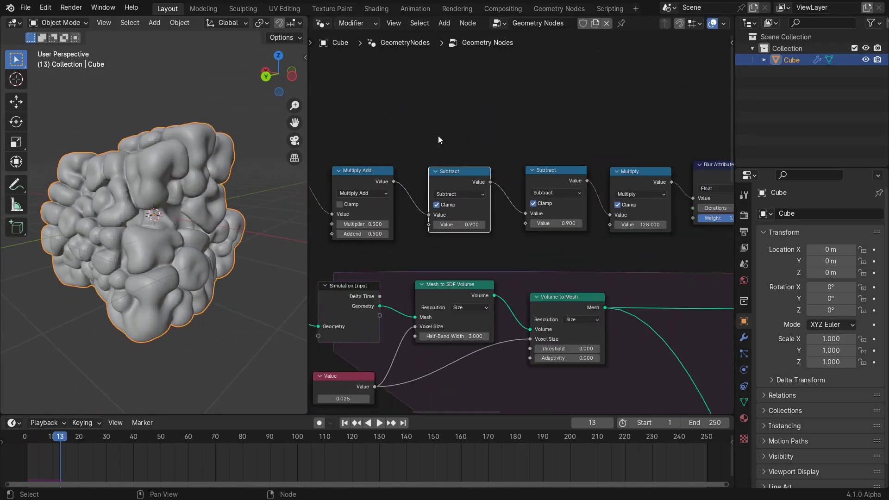
# Step: Change the inserted math node's operation to Power with an exponent of 9
pyautogui.click(459, 194)
pyautogui.click(456, 266)
pyautogui.click(460, 224)
pyautogui.write('9')
pyautogui.press('Return')
# Step: Play the simulation and inspect the growth from several angles with the Power node in the curvature mask
pyautogui.press('space')
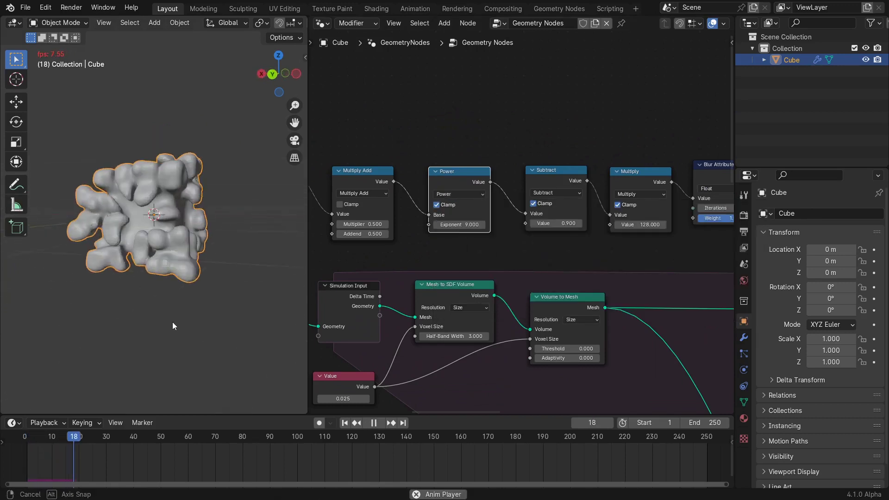
pyautogui.moveTo(172, 321); pyautogui.dragTo(229, 360, button='middle')
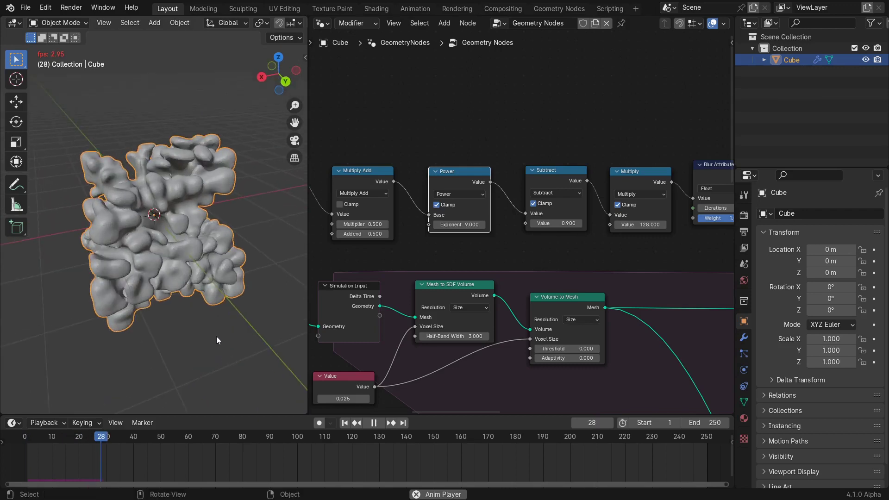
pyautogui.press('space')
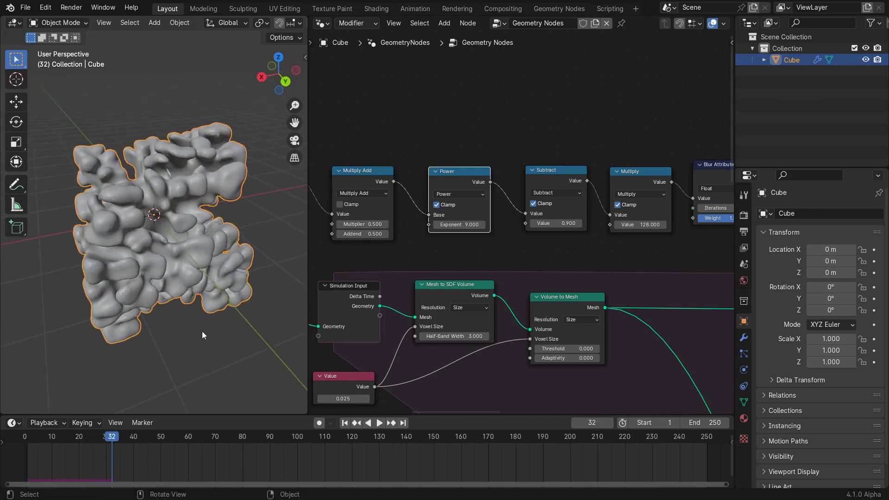
pyautogui.moveTo(202, 331); pyautogui.dragTo(236, 273, button='middle')
# Step: Duplicate the last Set Position node and insert the copy between it and the Simulation Output
pyautogui.hotkey('ctrl', 'space')
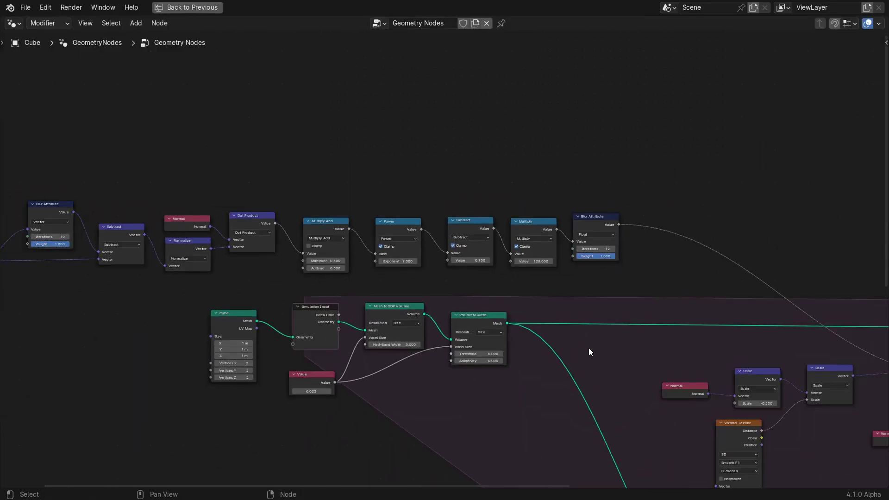
pyautogui.scroll(-4, 588, 349)
pyautogui.scroll(6, 402, 148)
pyautogui.scroll(3, 401, 147)
pyautogui.click(462, 207)
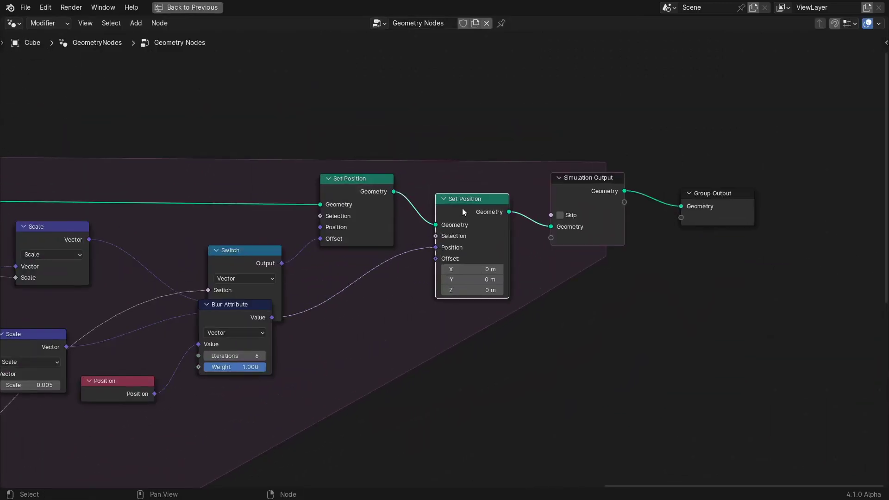
pyautogui.hotkey('shift', 'd')
pyautogui.click(547, 312)
pyautogui.moveTo(547, 312); pyautogui.dragTo(531, 242, button='middle')
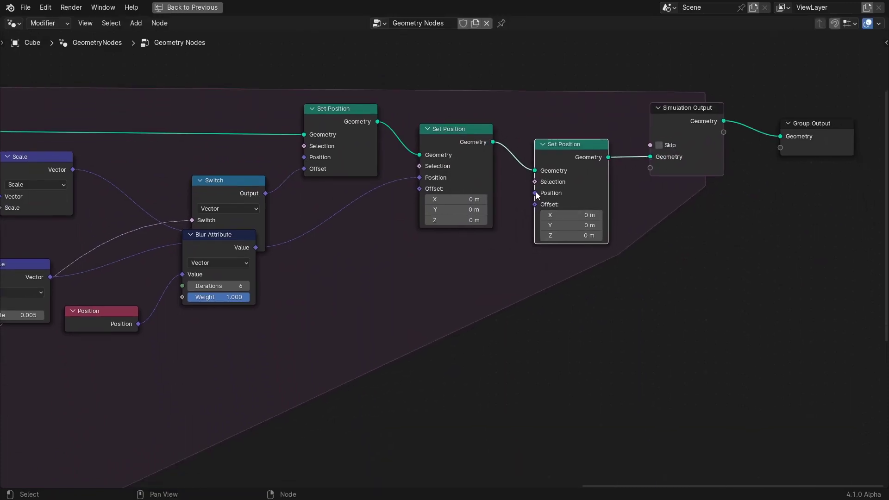
pyautogui.moveTo(536, 195); pyautogui.dragTo(549, 217)
# Step: Add a Vector Rotate node driving the new Set Position's Position and set its type to Euler
pyautogui.moveTo(548, 215); pyautogui.dragTo(484, 310)
pyautogui.write('vector rotat')
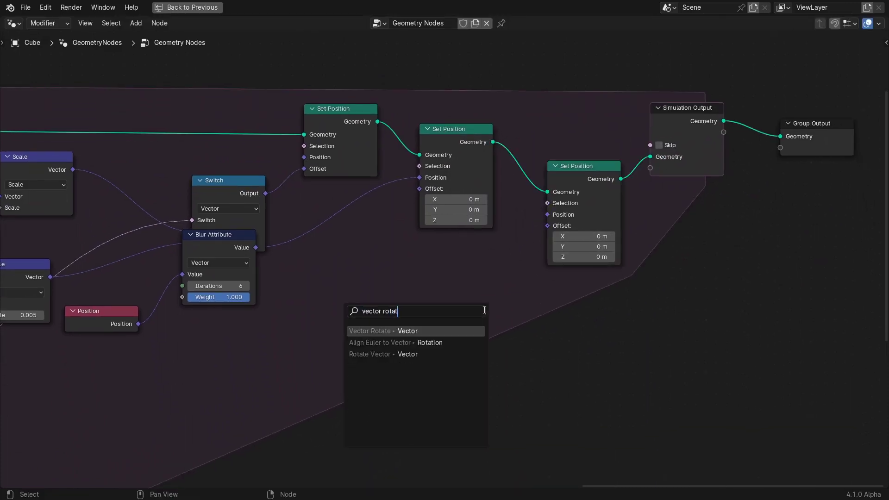
pyautogui.press('Return')
pyautogui.click(457, 247)
pyautogui.click(444, 288)
pyautogui.click(441, 344)
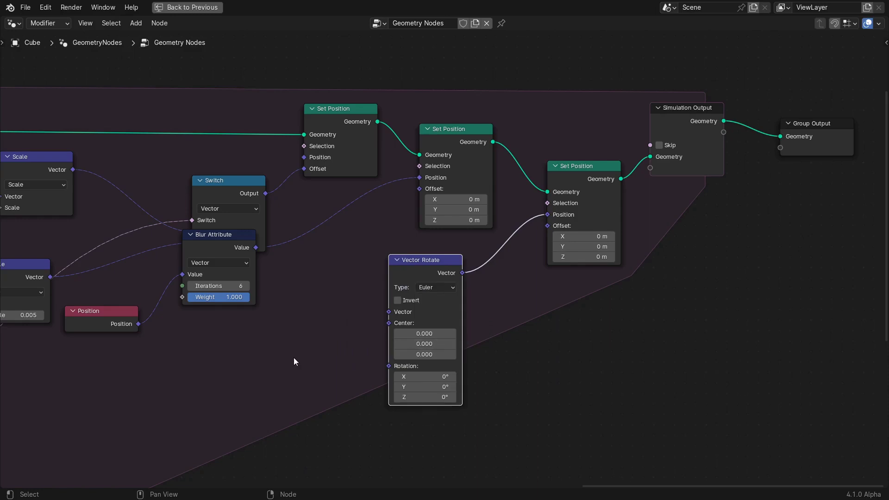
# Step: Add a Combine XYZ node feeding the Vector Rotate node's Rotation
pyautogui.moveTo(329, 372); pyautogui.dragTo(452, 293, button='middle')
pyautogui.moveTo(511, 287); pyautogui.dragTo(460, 351)
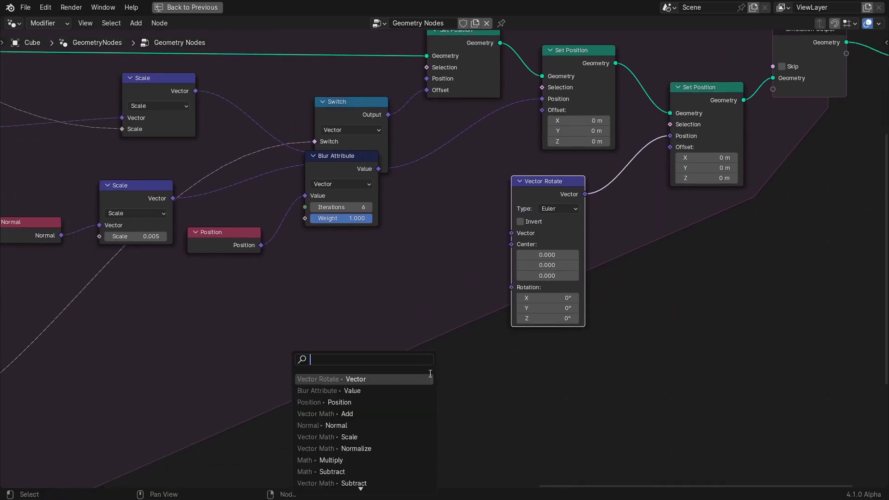
pyautogui.write('combine')
pyautogui.press('Return')
pyautogui.click(430, 377)
# Step: Add a Separate XYZ node and link its X and Z outputs to the matching Combine XYZ inputs
pyautogui.moveTo(365, 378); pyautogui.dragTo(564, 343, button='middle')
pyautogui.moveTo(554, 359); pyautogui.dragTo(554, 382)
pyautogui.write('sep')
pyautogui.press('Return')
pyautogui.click(439, 345)
# Step: Add a Position node and connect it to the Separate XYZ node's Vector input
pyautogui.moveTo(305, 361); pyautogui.dragTo(407, 324, button='middle')
pyautogui.hotkey('shift', 'a')
pyautogui.moveTo(408, 324)
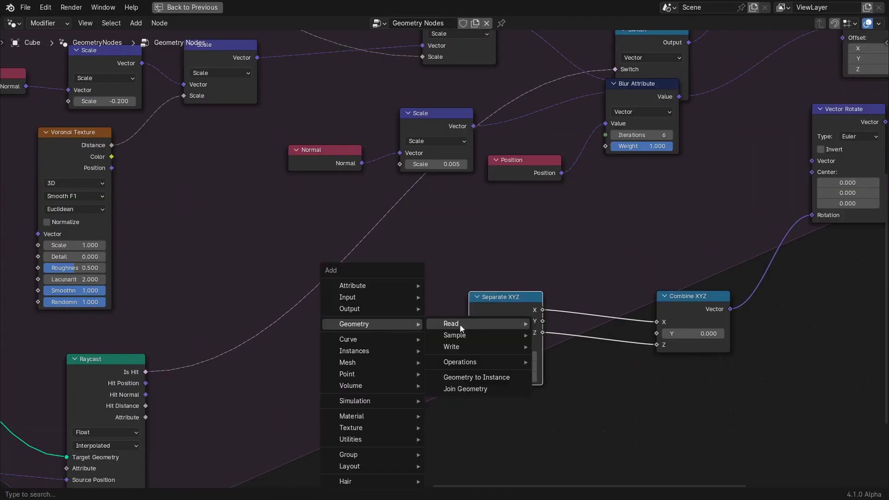
pyautogui.moveTo(460, 324)
pyautogui.click(582, 369)
pyautogui.click(357, 349)
pyautogui.moveTo(360, 347); pyautogui.dragTo(469, 345)
pyautogui.moveTo(329, 335); pyautogui.dragTo(367, 341)
# Step: Insert Multiply math nodes on both the X and Z links between Separate XYZ and Combine XYZ
pyautogui.scroll(4, 446, 278)
pyautogui.hotkey('shift', 'a')
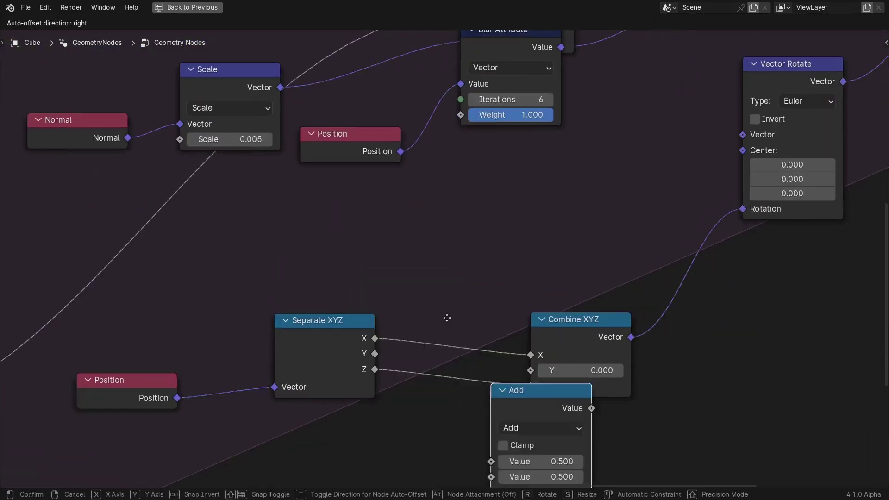
pyautogui.click(389, 207)
pyautogui.click(482, 313)
pyautogui.moveTo(479, 278); pyautogui.dragTo(484, 255)
pyautogui.hotkey('shift', 'd')
pyautogui.click(485, 373)
# Step: Set the X Multiply value to 0.01 and the Z Multiply value to 0.05
pyautogui.click(389, 282)
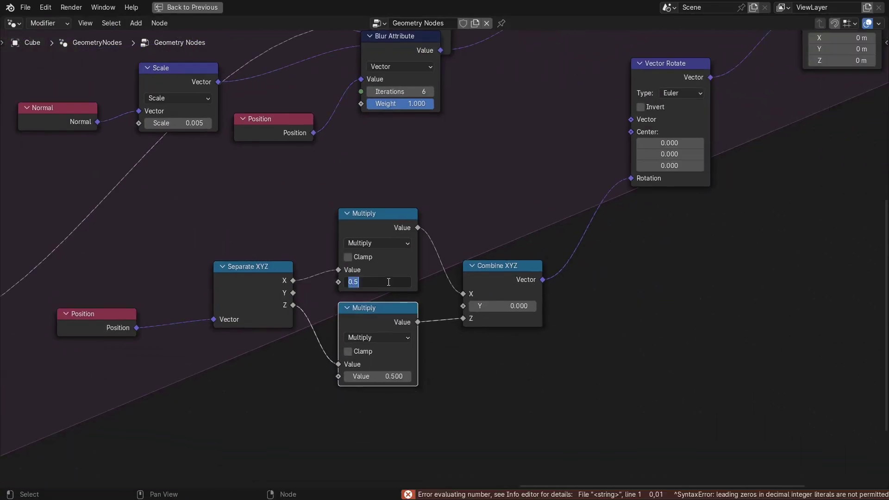
pyautogui.write('0.01')
pyautogui.press('Return')
pyautogui.click(369, 375)
pyautogui.write('0.05')
pyautogui.press('Return')
# Step: Duplicate the Position node beside Vector Rotate and connect it to that node's Vector input
pyautogui.scroll(-3, 369, 375)
pyautogui.click(194, 304)
pyautogui.hotkey('shift', 'd')
pyautogui.click(591, 169)
pyautogui.moveTo(591, 169); pyautogui.dragTo(475, 271, button='middle')
pyautogui.scroll(4, 474, 278)
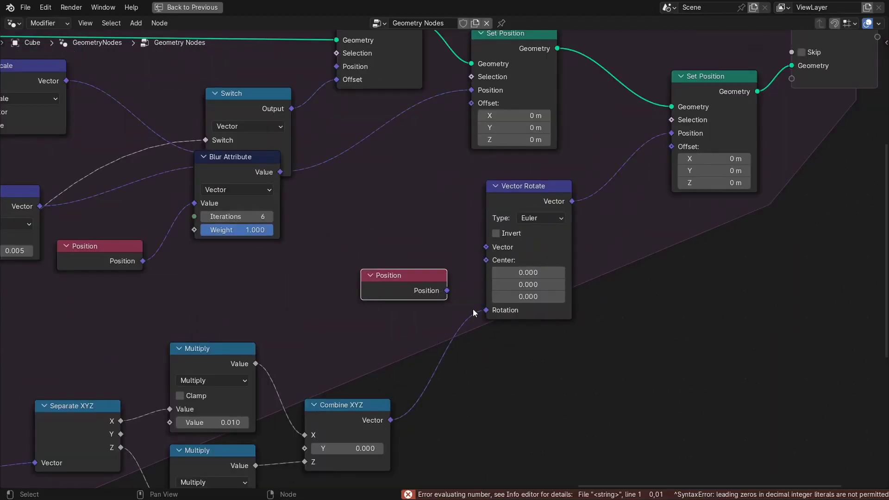
pyautogui.moveTo(448, 290); pyautogui.dragTo(485, 245)
pyautogui.scroll(-6, 485, 246)
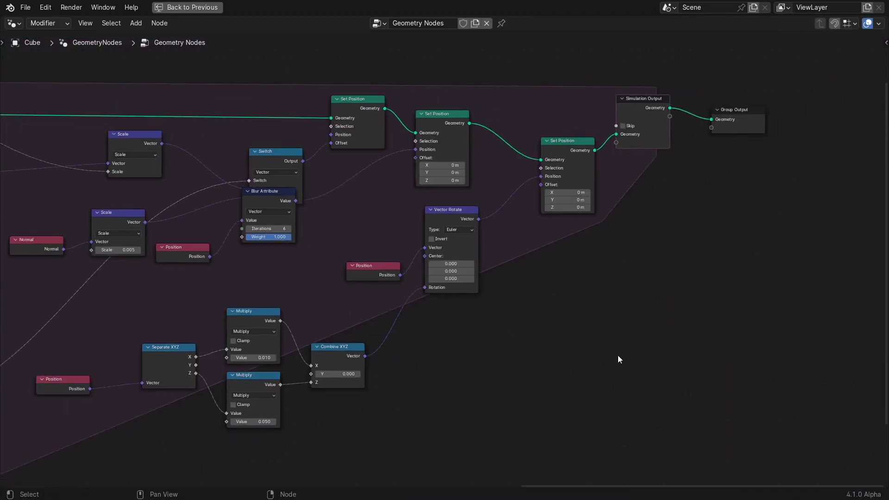
# Step: Move the Blur Attribute and its Position node clear of the Switch node
pyautogui.moveTo(225, 200); pyautogui.dragTo(476, 246, button='middle')
pyautogui.scroll(1, 476, 246)
pyautogui.moveTo(514, 236); pyautogui.dragTo(535, 267)
pyautogui.click(446, 293)
# Step: Insert a Store Named Attribute node on the geometry link between Volume to Mesh and the first Set Position
pyautogui.scroll(-3, 446, 293)
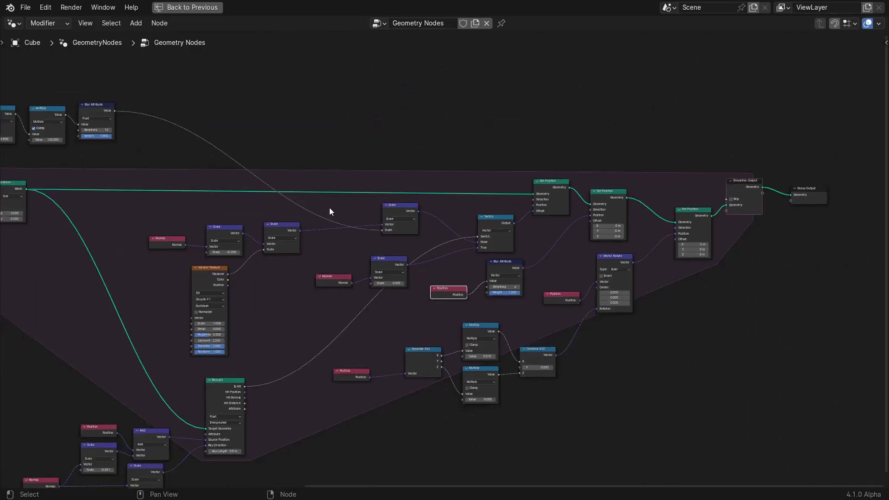
pyautogui.scroll(2, 330, 208)
pyautogui.hotkey('shift', 'a')
pyautogui.moveTo(328, 85)
pyautogui.click(443, 147)
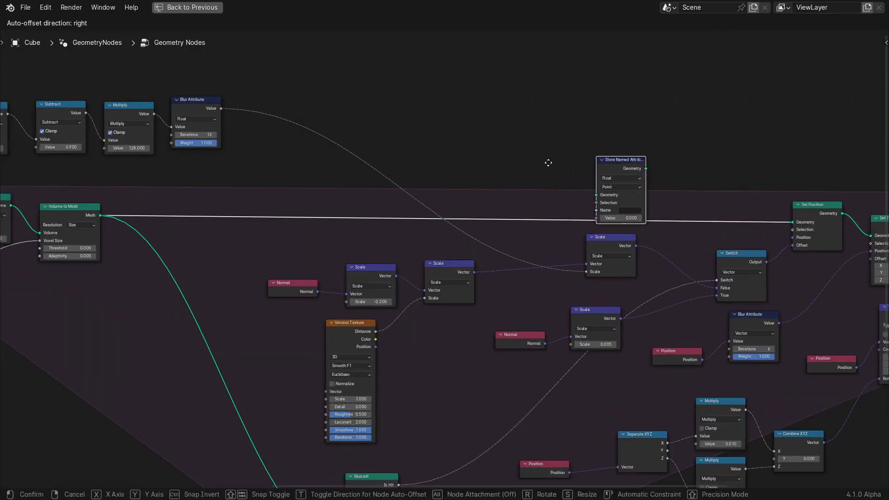
pyautogui.click(602, 174)
pyautogui.moveTo(667, 170); pyautogui.dragTo(730, 161)
# Step: Name the stored attribute curvature, shift its node away from Set Position and save the file
pyautogui.moveTo(684, 217); pyautogui.dragTo(564, 213, button='middle')
pyautogui.scroll(4, 564, 213)
pyautogui.scroll(1, 564, 218)
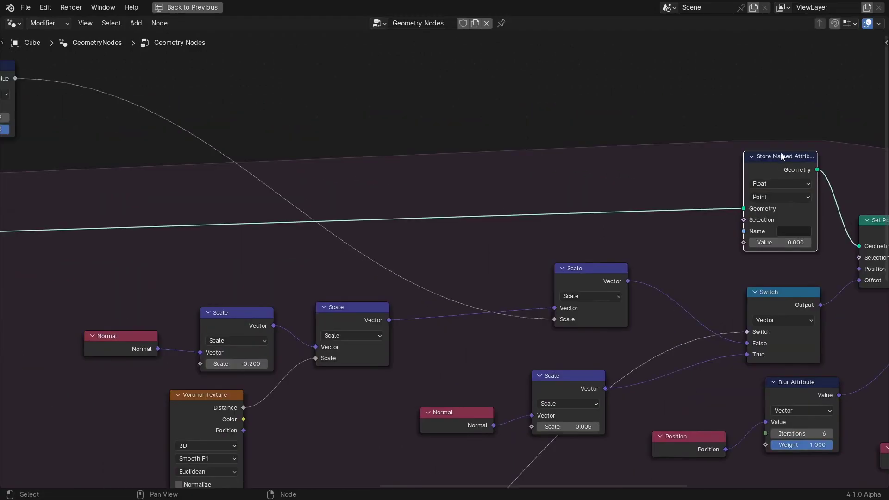
pyautogui.moveTo(780, 152); pyautogui.dragTo(697, 138)
pyautogui.click(709, 217)
pyautogui.write('curvature')
pyautogui.press('Return')
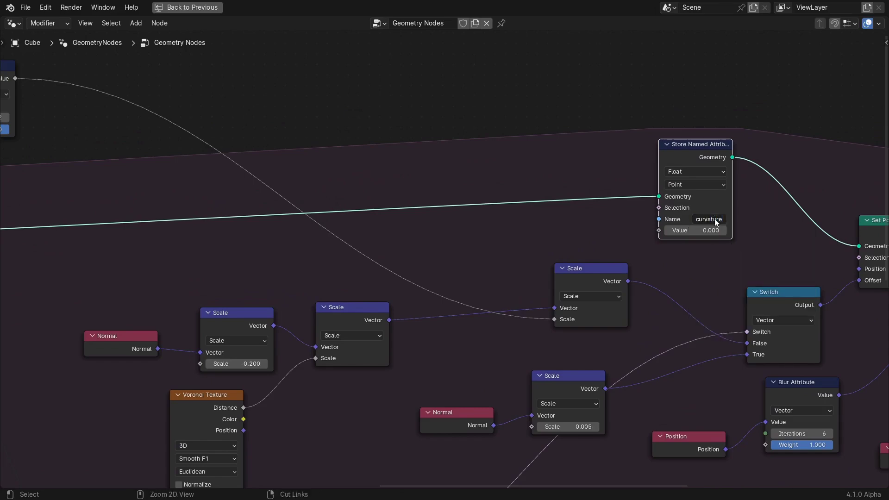
pyautogui.hotkey('ctrl', 's')
# Step: Add a Mix node feeding the Value input of the curvature Store Named Attribute node
pyautogui.scroll(-3, 352, 150)
pyautogui.scroll(2, 389, 171)
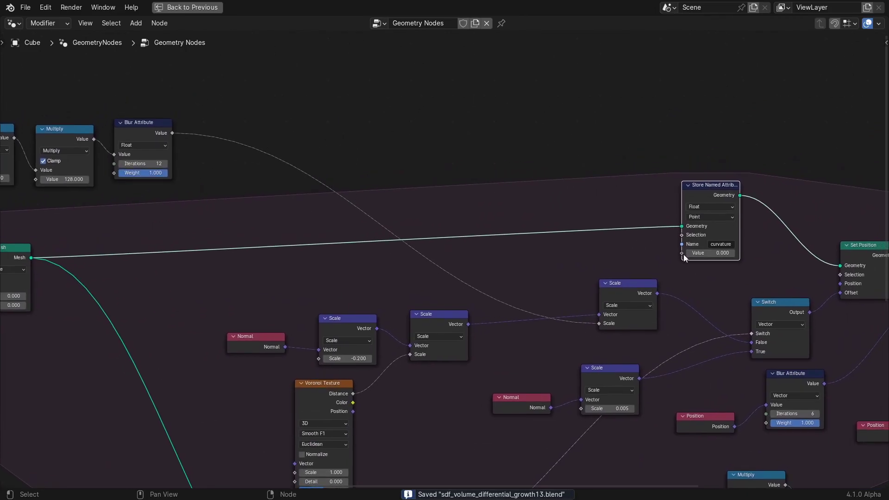
pyautogui.moveTo(684, 254); pyautogui.dragTo(431, 176)
pyautogui.write('mix')
pyautogui.press('Return')
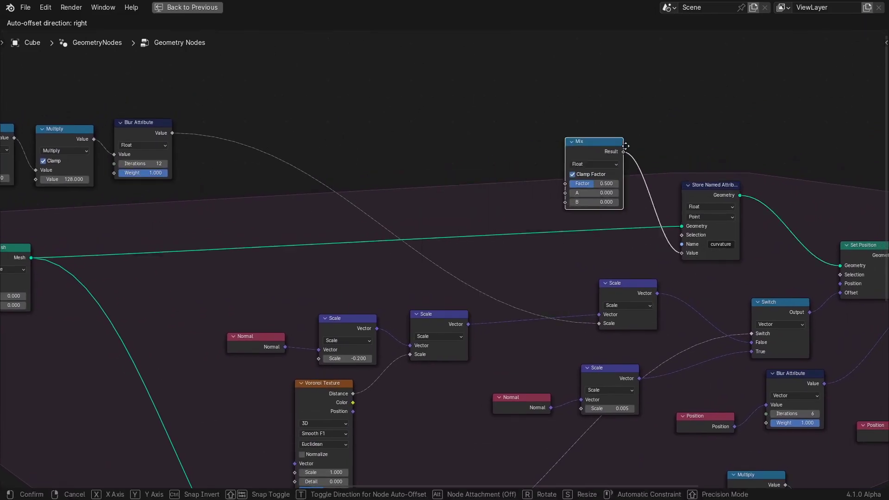
pyautogui.click(628, 146)
# Step: Set the Mix node's Factor to 0.95
pyautogui.click(605, 183)
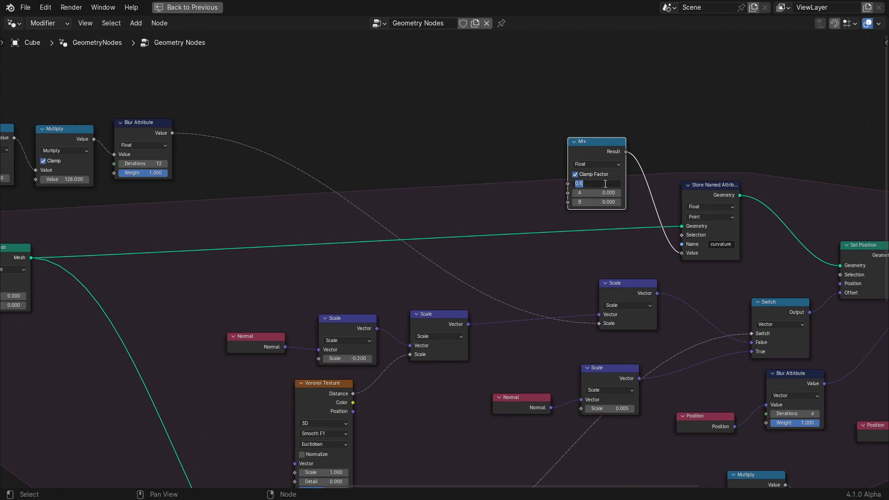
pyautogui.click(605, 184)
pyautogui.press('Return')
pyautogui.write('0.95')
pyautogui.press('Return')
# Step: Add a Sample Nearest Surface node feeding the Mix node's B input
pyautogui.scroll(-2, 453, 164)
pyautogui.moveTo(465, 189); pyautogui.dragTo(482, 229, button='middle')
pyautogui.scroll(-1, 483, 231)
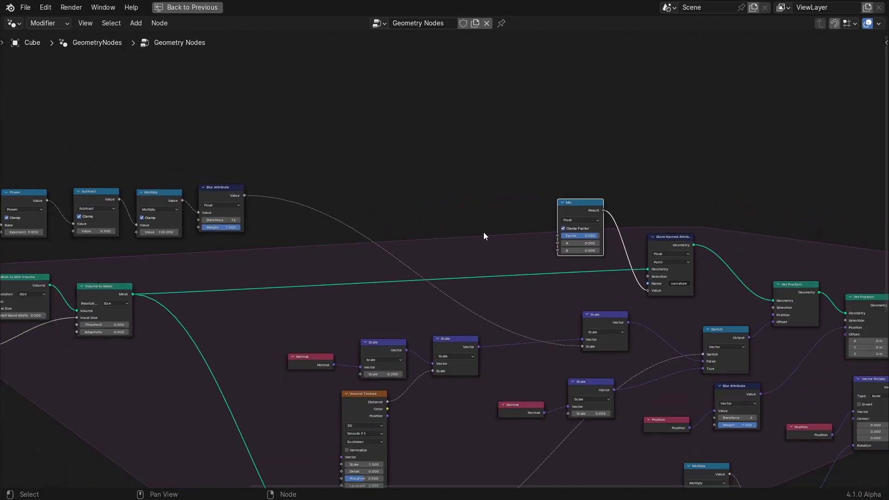
pyautogui.scroll(2, 483, 232)
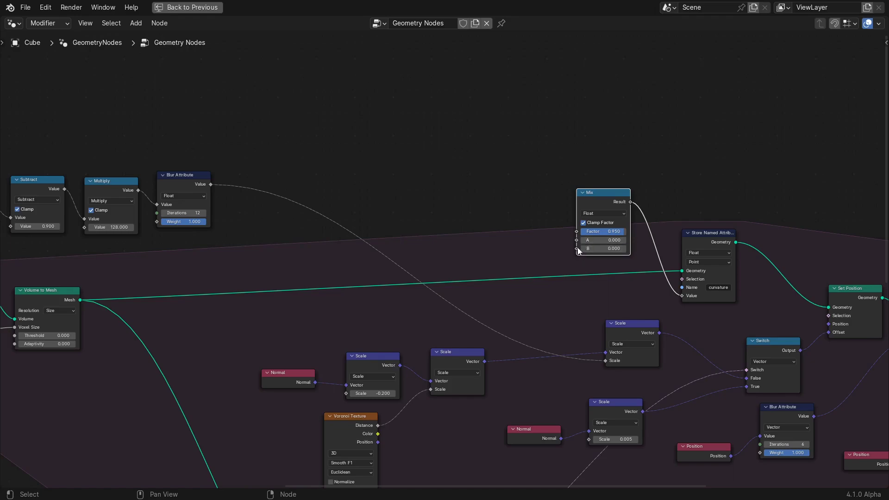
pyautogui.moveTo(576, 249); pyautogui.dragTo(515, 237)
pyautogui.write('sample nearest')
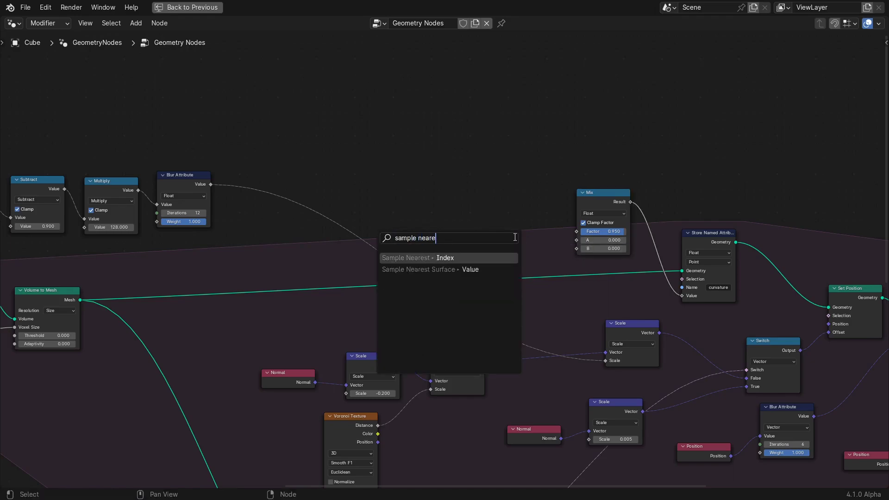
pyautogui.press('Down')
pyautogui.press('Return')
pyautogui.click(505, 218)
# Step: Connect the Simulation Input's Geometry to the Mesh input of Sample Nearest Surface
pyautogui.scroll(-4, 503, 214)
pyautogui.moveTo(333, 279); pyautogui.dragTo(515, 313, button='middle')
pyautogui.scroll(3, 514, 313)
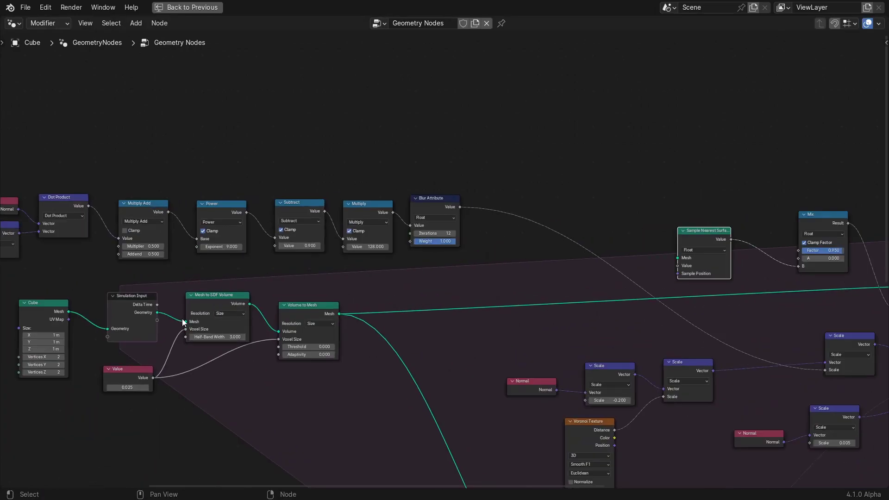
pyautogui.moveTo(157, 312); pyautogui.dragTo(677, 258)
pyautogui.keyDown('shift'); pyautogui.moveTo(344, 288); pyautogui.dragTo(407, 316, button='right'); pyautogui.keyUp('shift')
pyautogui.press('g')
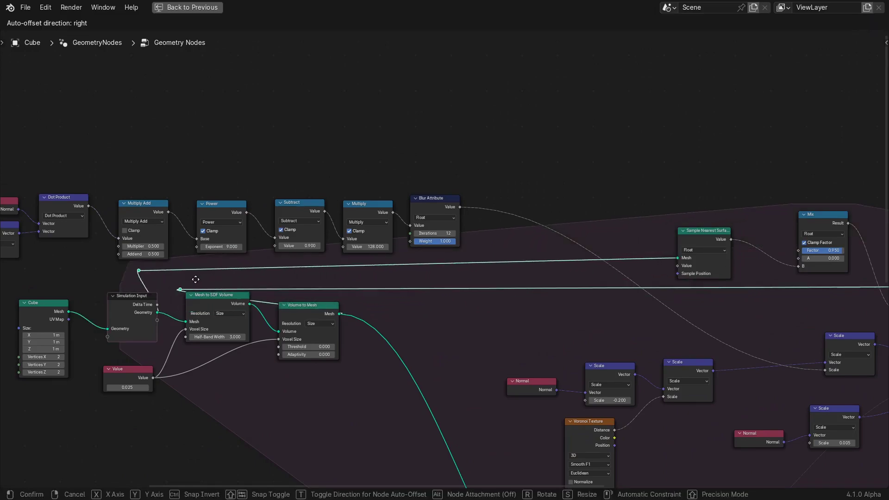
pyautogui.rightClick(352, 274)
pyautogui.hotkey('ctrl', 'z')
# Step: Add a reroute on the Simulation Input to Sample Nearest Surface link and route it above the Volume to Mesh node
pyautogui.keyDown('shift'); pyautogui.moveTo(378, 283); pyautogui.dragTo(412, 297, button='right'); pyautogui.keyUp('shift')
pyautogui.press('g')
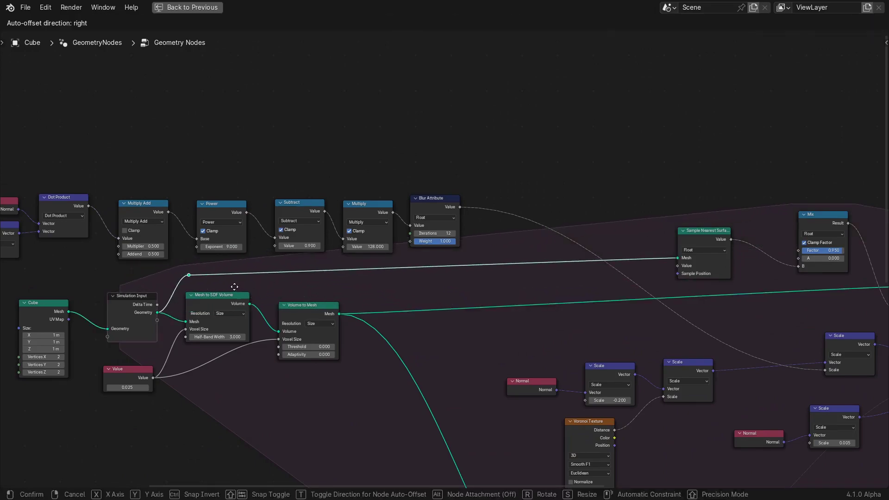
pyautogui.click(235, 286)
# Step: Move the Sample Nearest Surface node closer to the Mix node
pyautogui.moveTo(643, 287); pyautogui.dragTo(373, 288, button='middle')
pyautogui.scroll(2, 443, 261)
pyautogui.moveTo(555, 217); pyautogui.dragTo(522, 227)
pyautogui.moveTo(432, 235); pyautogui.dragTo(434, 230)
pyautogui.moveTo(360, 284); pyautogui.dragTo(508, 205, button='middle')
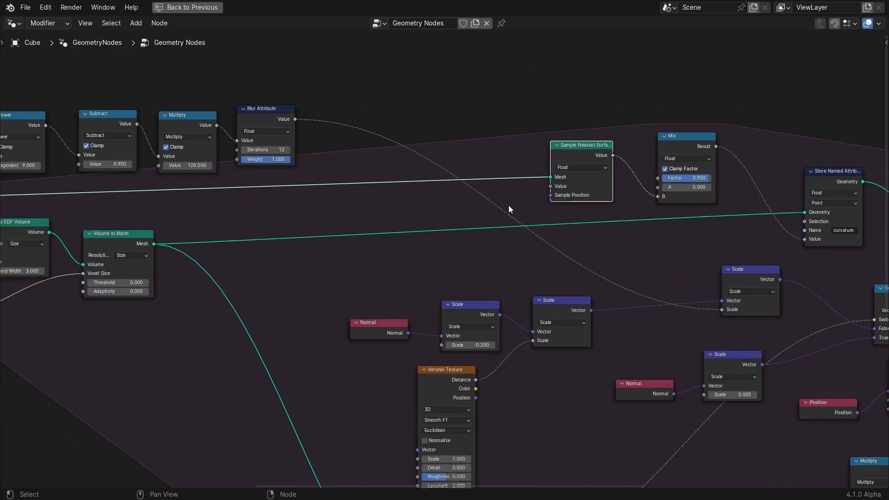
# Step: Connect the Blur Attribute value to the Mix node's A input, reroute that link below Sample Nearest Surface, and save the file
pyautogui.moveTo(295, 119); pyautogui.dragTo(658, 187)
pyautogui.keyDown('shift'); pyautogui.moveTo(406, 122); pyautogui.dragTo(413, 164, button='right'); pyautogui.keyUp('shift')
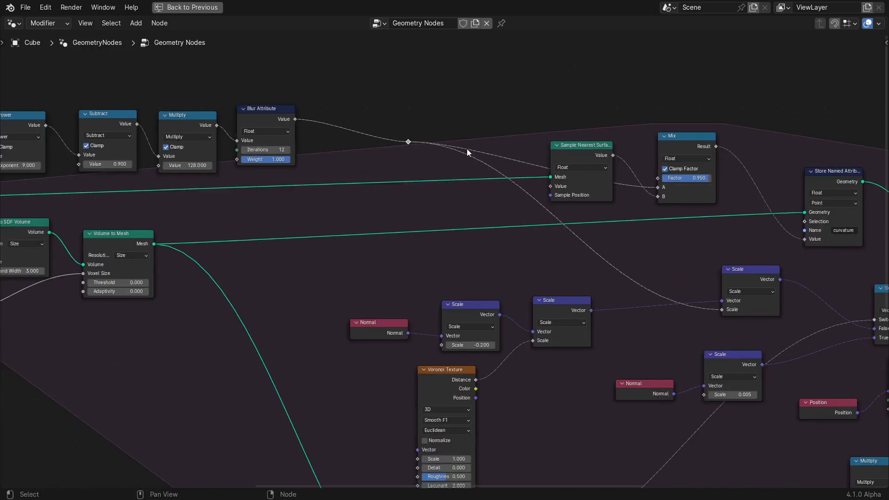
pyautogui.press('g')
pyautogui.click(629, 269)
pyautogui.moveTo(576, 142); pyautogui.dragTo(572, 138)
pyautogui.click(572, 137)
pyautogui.hotkey('ctrl', 's')
pyautogui.scroll(-3, 510, 221)
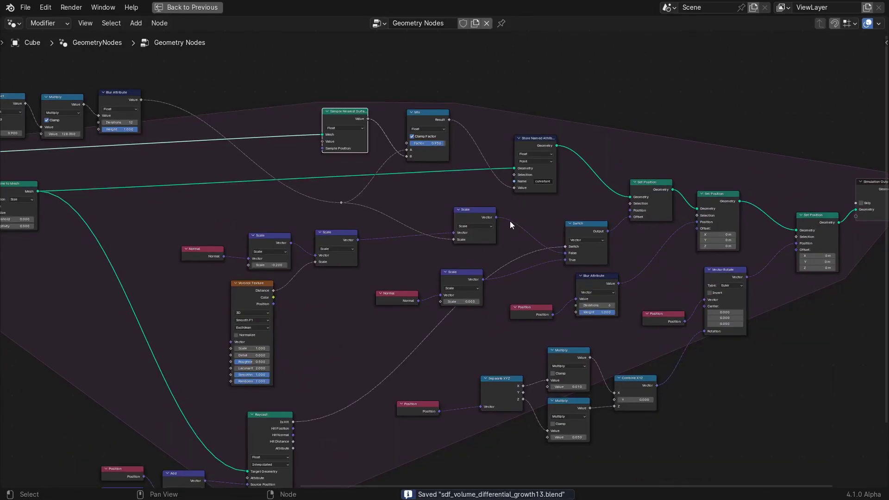
# Step: Create a new material named "material" on the cube
pyautogui.hotkey('ctrl', 'space')
pyautogui.scroll(-4, 628, 247)
pyautogui.moveTo(662, 252); pyautogui.dragTo(425, 254, button='middle')
pyautogui.scroll(7, 619, 235)
pyautogui.moveTo(620, 234); pyautogui.dragTo(538, 284, button='middle')
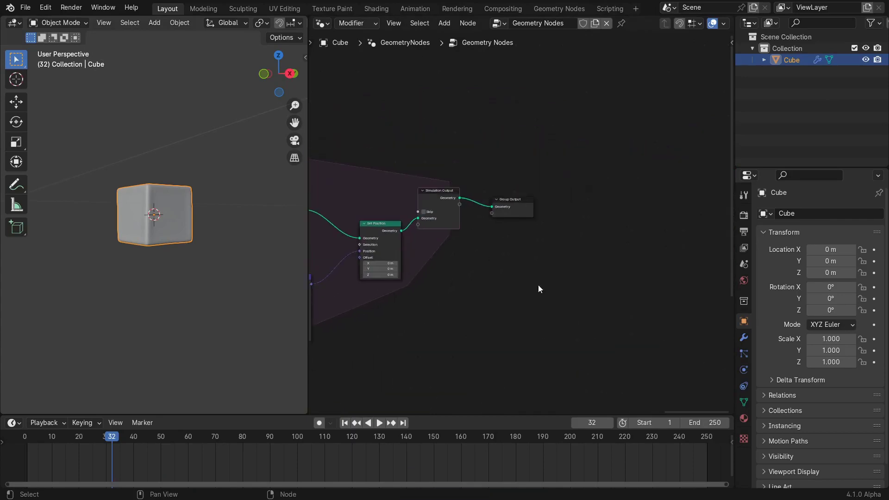
pyautogui.click(743, 418)
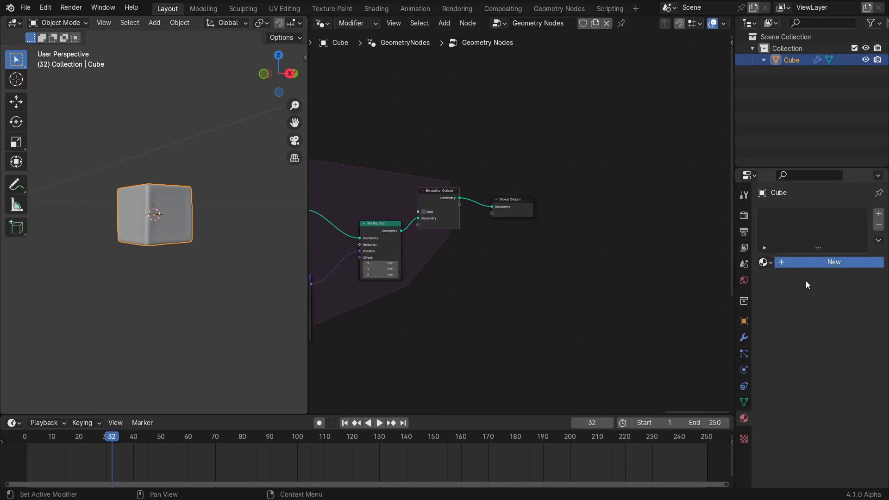
pyautogui.click(803, 263)
pyautogui.write('material')
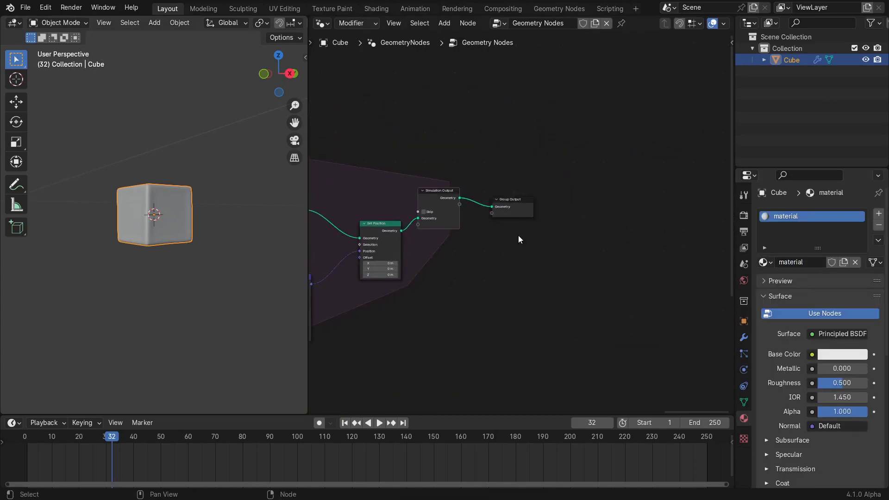
# Step: Insert a Set Material node between Simulation Output and Group Output, assigning the material "material"
pyautogui.scroll(3, 519, 237)
pyautogui.hotkey('shift', 'a')
pyautogui.moveTo(537, 348)
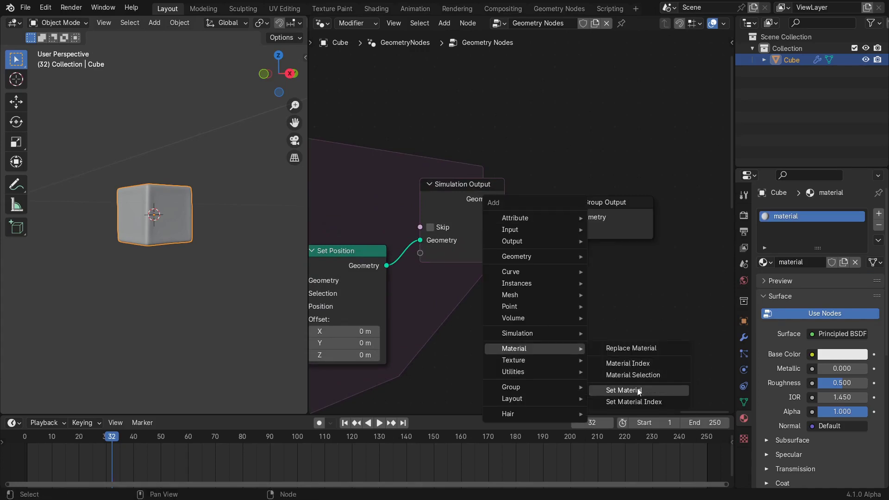
pyautogui.click(638, 391)
pyautogui.click(598, 217)
pyautogui.click(598, 243)
pyautogui.click(597, 261)
# Step: Play the simulation to frame 51 and insert a Set Shade Smooth node between Simulation Output and Set Material
pyautogui.press('space')
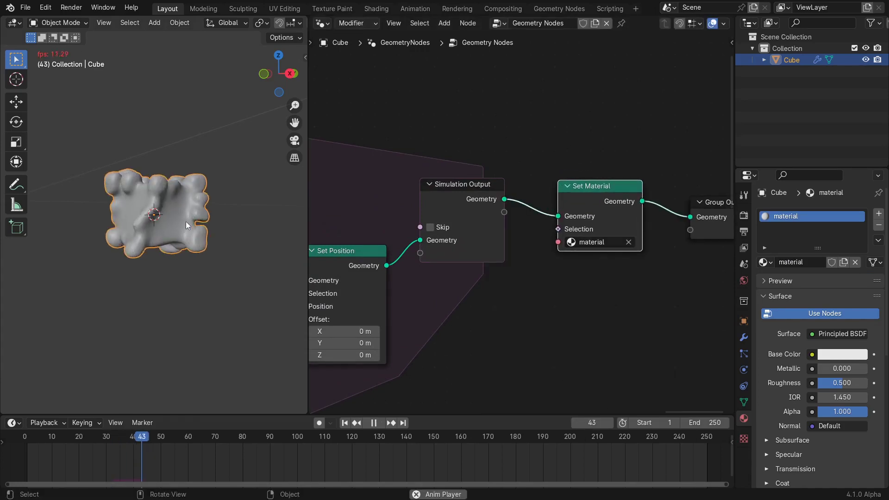
pyautogui.press('space')
pyautogui.scroll(10, 149, 261)
pyautogui.hotkey('shift', 'a')
pyautogui.press('Escape')
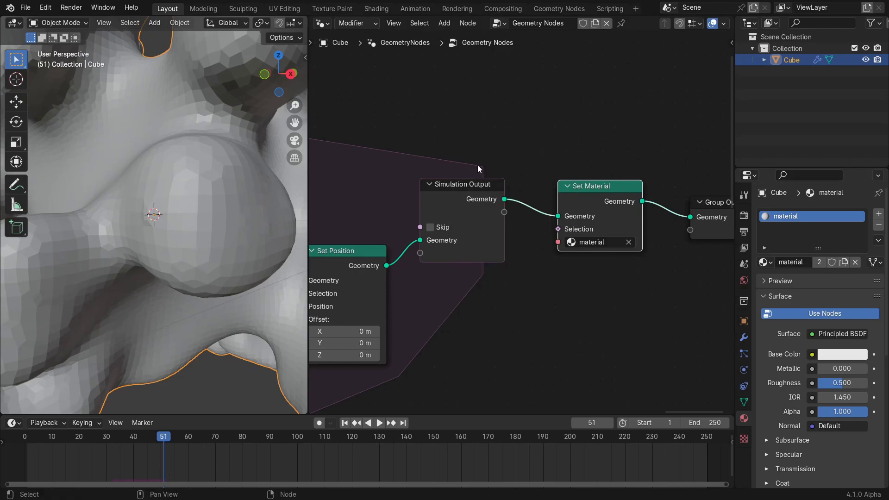
pyautogui.hotkey('shift', 'a')
pyautogui.write('set shade')
pyautogui.press('Return')
pyautogui.click(500, 167)
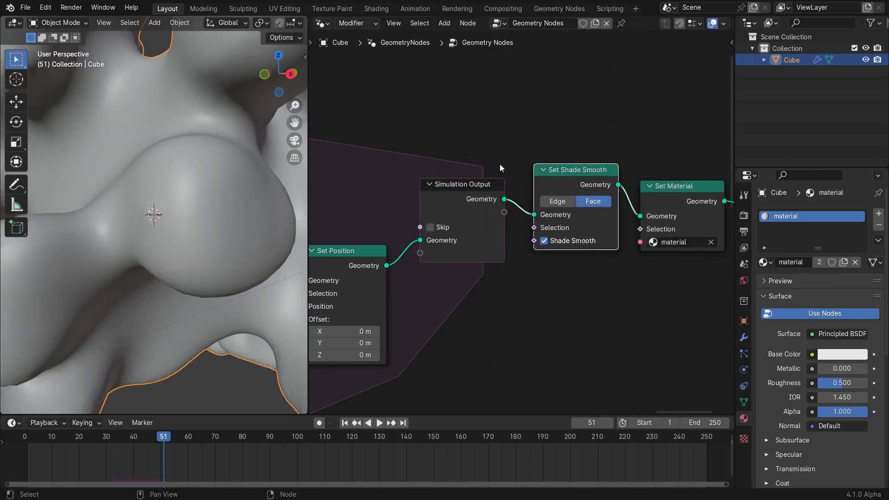
# Step: Add an Attribute node named "curvature" to the cube's material and connect its Color to the Principled BSDF's Base Color
pyautogui.scroll(-10, 168, 242)
pyautogui.moveTo(169, 242); pyautogui.dragTo(225, 254, button='middle')
pyautogui.scroll(-3, 640, 292)
pyautogui.moveTo(641, 291); pyautogui.dragTo(579, 306, button='middle')
pyautogui.click(603, 205)
pyautogui.hotkey('ctrl', 's')
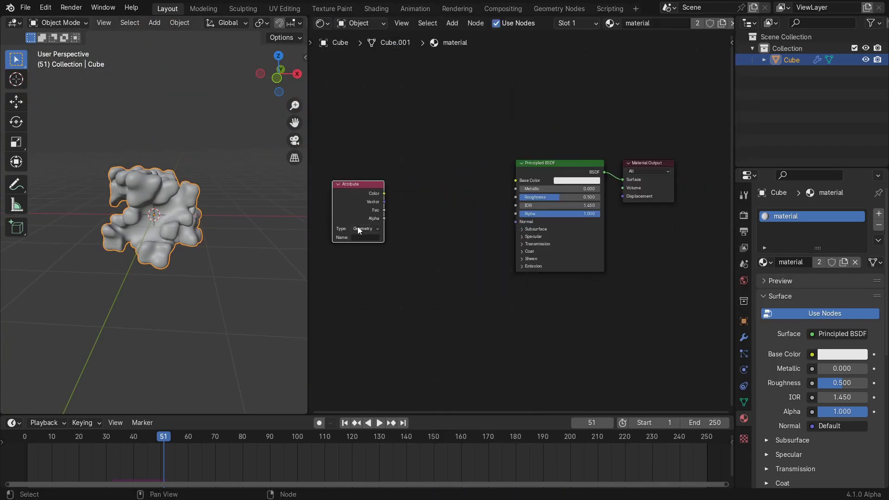
pyautogui.click(363, 237)
pyautogui.write('curvature')
pyautogui.press('Return')
pyautogui.hotkey('ctrl', 's')
pyautogui.moveTo(384, 193); pyautogui.dragTo(516, 181)
# Step: Insert a Color Ramp between the Attribute node and Principled BSDF, moving its white stop toward the black end
pyautogui.scroll(3, 184, 272)
pyautogui.moveTo(211, 225); pyautogui.dragTo(231, 213, button='middle')
pyautogui.moveTo(367, 246); pyautogui.dragTo(370, 235, button='middle')
pyautogui.hotkey('shift', 'a')
pyautogui.moveTo(393, 272)
pyautogui.click(446, 295)
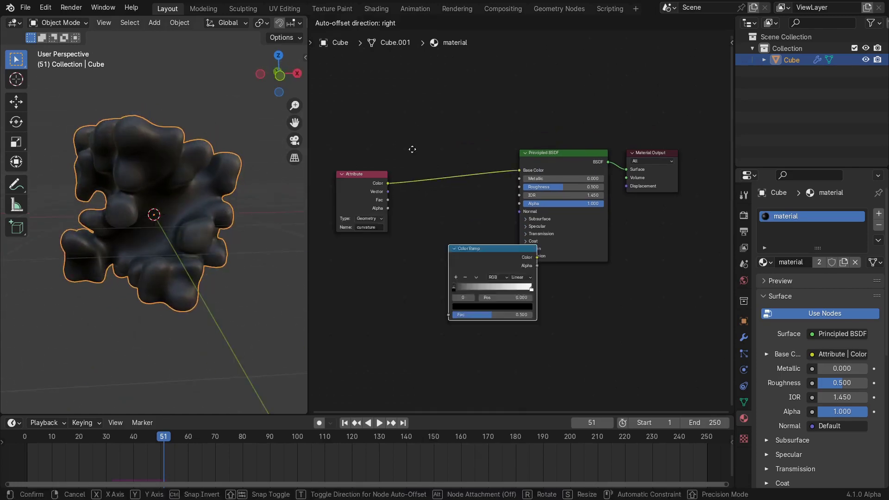
pyautogui.click(413, 150)
pyautogui.moveTo(423, 178); pyautogui.dragTo(451, 194)
pyautogui.moveTo(448, 189); pyautogui.dragTo(412, 189)
# Step: Play the simulation to frame 57, space the Attribute and Color Ramp nodes away from the Principled BSDF, and save
pyautogui.press('space')
pyautogui.moveTo(296, 264); pyautogui.dragTo(46, 282, button='middle')
pyautogui.press('space')
pyautogui.scroll(-4, 202, 277)
pyautogui.moveTo(387, 288); pyautogui.dragTo(457, 304, button='middle')
pyautogui.moveTo(431, 191); pyautogui.dragTo(328, 196)
pyautogui.moveTo(492, 180); pyautogui.dragTo(409, 181)
pyautogui.hotkey('ctrl', 's')
# Step: Insert a Mix Color node before the Principled BSDF with the Color Ramp feeding its Factor
pyautogui.hotkey('shift', 'a')
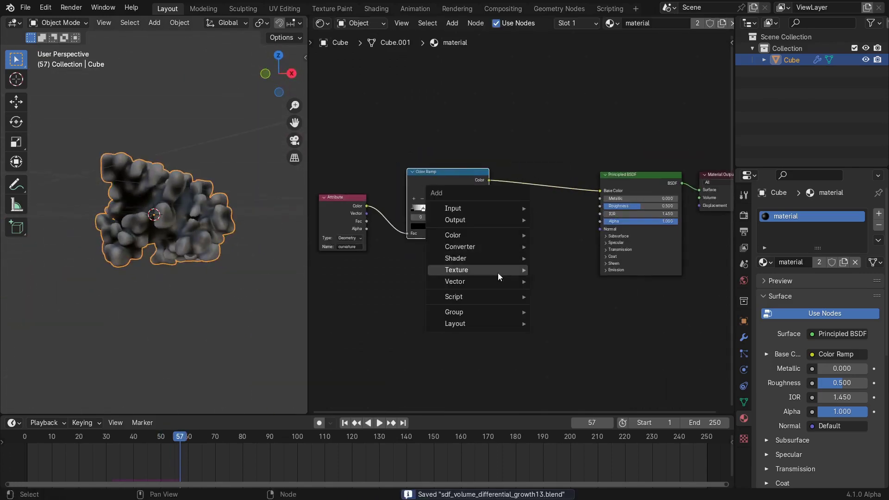
pyautogui.moveTo(491, 233)
pyautogui.click(562, 293)
pyautogui.click(525, 166)
pyautogui.scroll(5, 522, 221)
pyautogui.moveTo(527, 230); pyautogui.dragTo(526, 219)
# Step: Set Mix color A to blue and B to green (hue 0.382, saturation 0.841, value 1.000), and tighten the ramp's white stop
pyautogui.click(575, 230)
pyautogui.moveTo(616, 121)
pyautogui.mouseDown()
pyautogui.moveTo(640, 107)
pyautogui.moveTo(603, 113)
pyautogui.mouseUp()
pyautogui.click(575, 241)
pyautogui.moveTo(659, 103); pyautogui.dragTo(659, 83)
pyautogui.moveTo(603, 97); pyautogui.dragTo(592, 106)
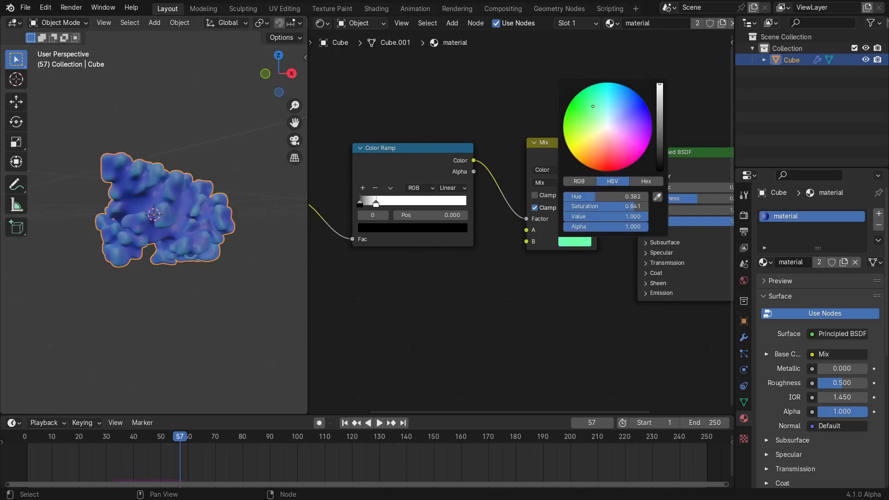
pyautogui.moveTo(376, 202); pyautogui.dragTo(372, 202)
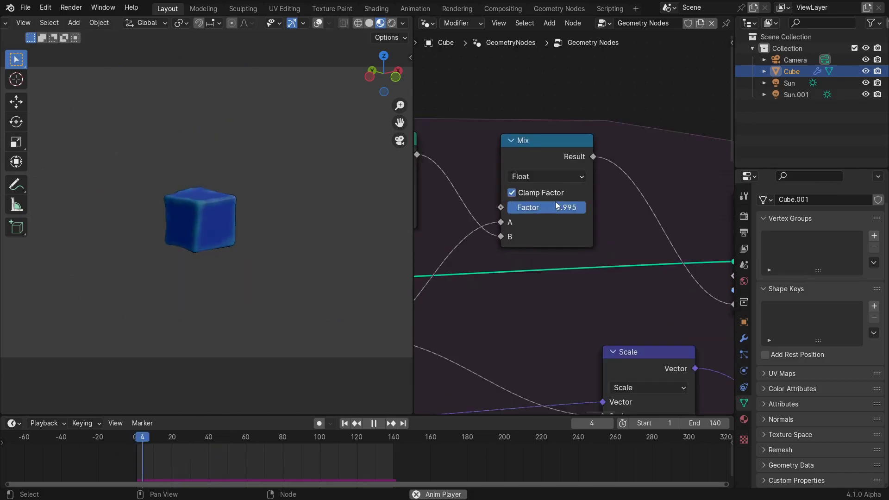
# Step: Stop playback at frame 49, set the float Mix node's Factor to 0.95 in the geometry nodes, and save
pyautogui.press('space')
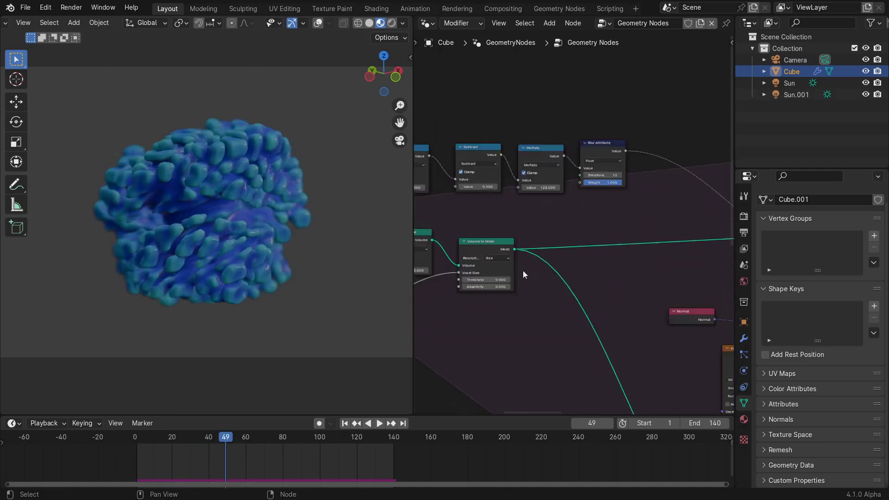
pyautogui.hotkey('ctrl', 'space')
pyautogui.moveTo(518, 344); pyautogui.dragTo(153, 345, button='middle')
pyautogui.click(659, 225)
pyautogui.write('.95')
pyautogui.press('Return')
pyautogui.scroll(-4, 560, 368)
pyautogui.hotkey('ctrl', 's')
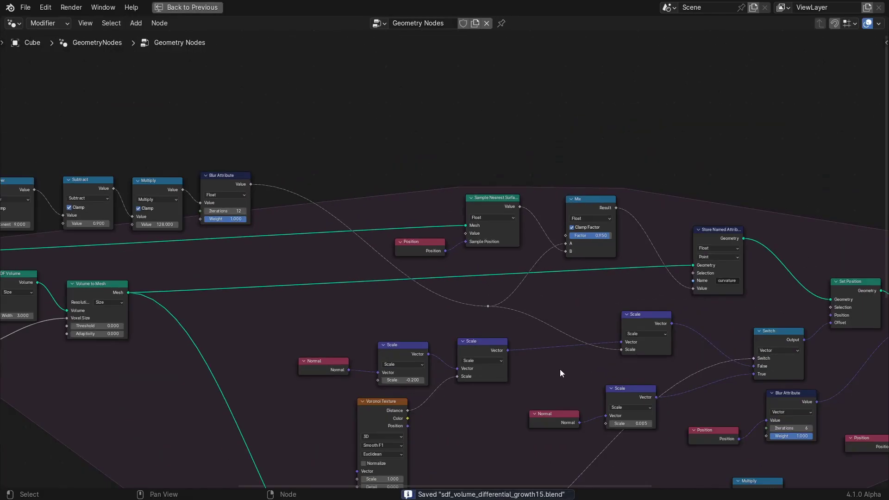
# Step: Add a Named Attribute node reading "curvature", connect it to the Sample Nearest Surface's Value input, and save
pyautogui.scroll(1, 560, 369)
pyautogui.hotkey('shift', 'a')
pyautogui.moveTo(334, 67)
pyautogui.moveTo(445, 67)
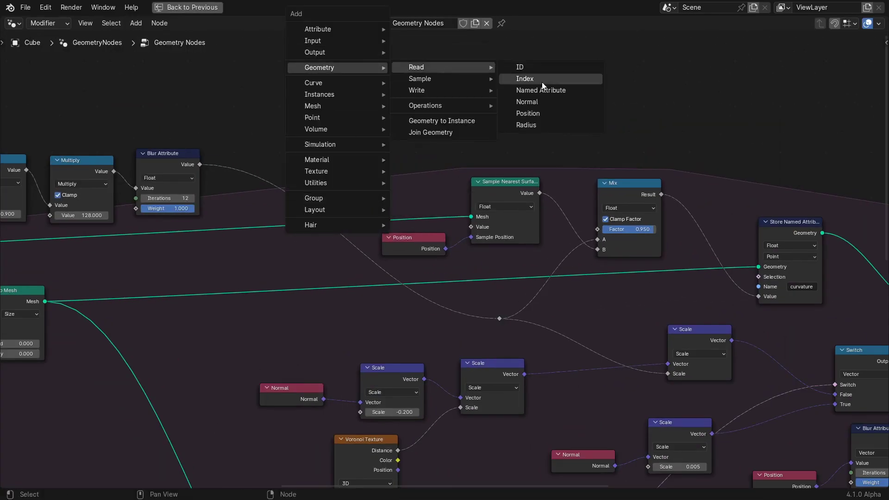
pyautogui.click(541, 90)
pyautogui.click(375, 139)
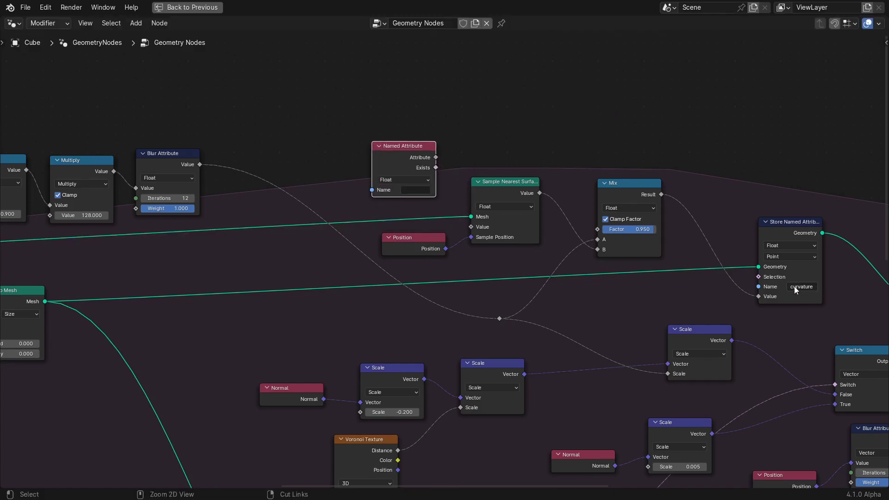
pyautogui.moveTo(412, 153); pyautogui.dragTo(471, 227)
pyautogui.hotkey('ctrl', 's')
pyautogui.hotkey('ctrl', 'space')
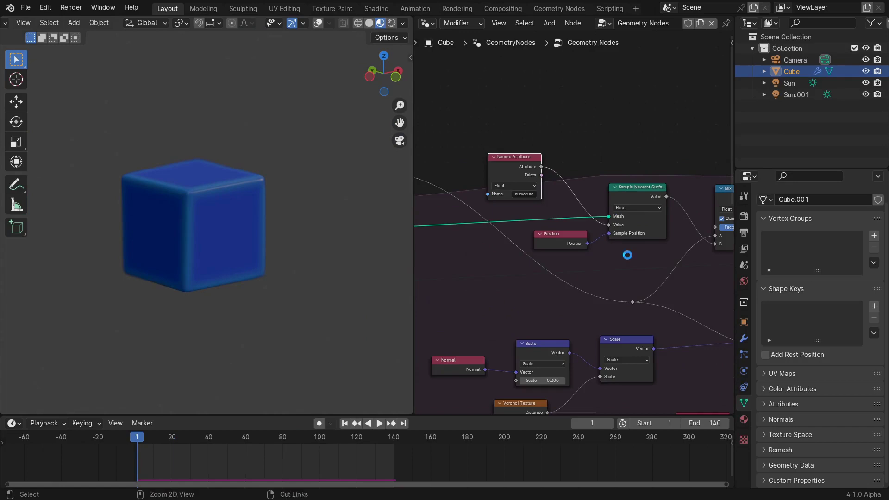
# Step: Delete the cube's simulation nodes bake and play the simulation to frame 35
pyautogui.click(744, 370)
pyautogui.click(873, 353)
pyautogui.press('space')
pyautogui.press('space')
# Step: Move the material Color Ramp's black stop inward, set the white stop to 0.669, and switch the interpolation to Ease
pyautogui.hotkey('shift', 'F3')
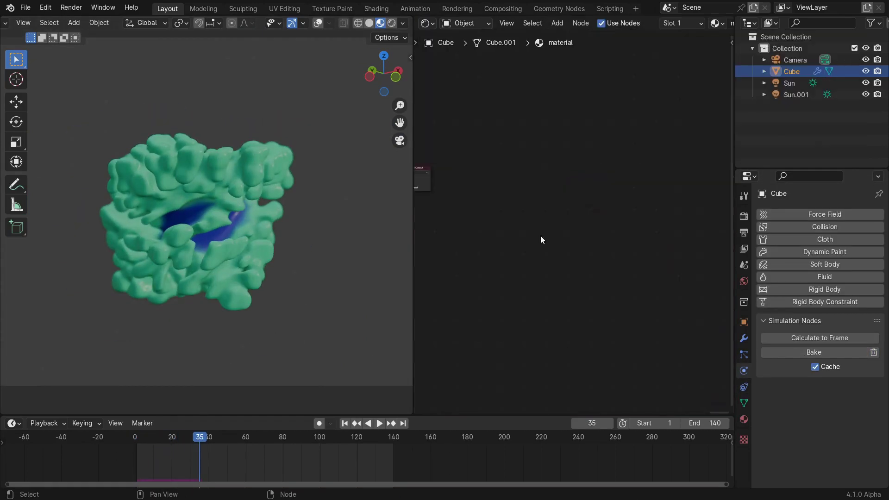
pyautogui.press('space')
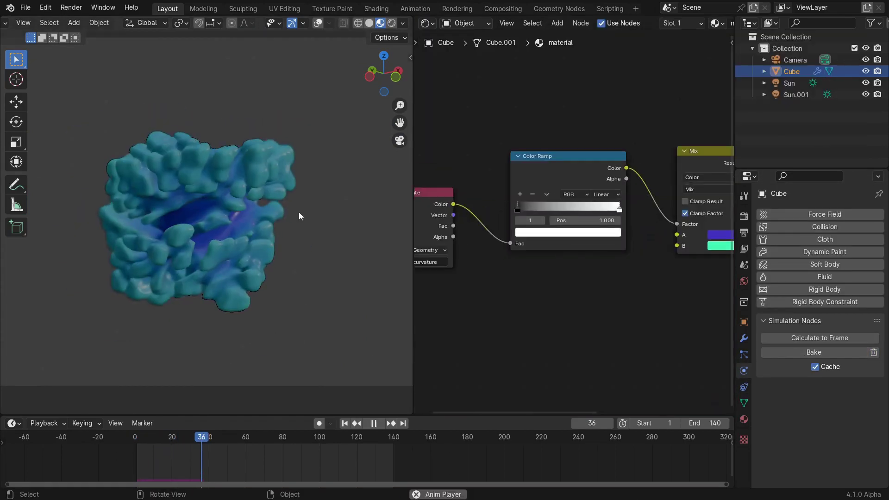
pyautogui.moveTo(518, 209); pyautogui.dragTo(549, 210)
pyautogui.moveTo(623, 227); pyautogui.dragTo(611, 227)
pyautogui.moveTo(609, 210); pyautogui.dragTo(575, 209)
pyautogui.click(594, 195)
pyautogui.click(594, 218)
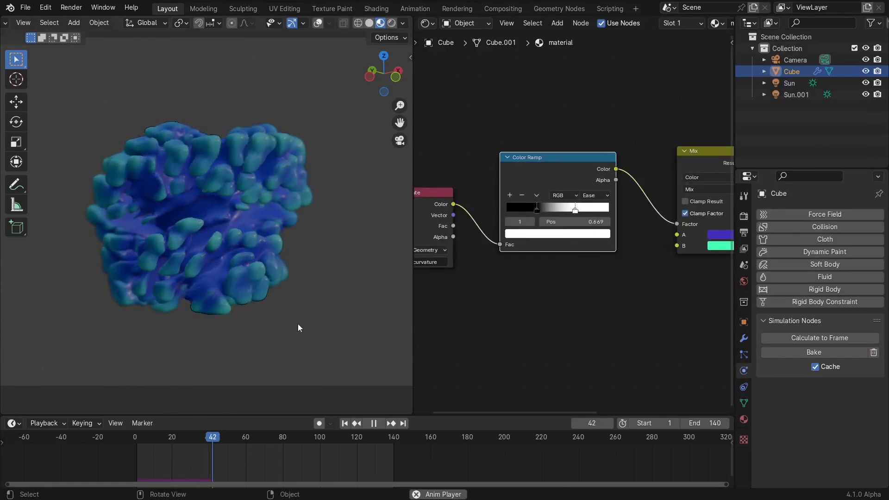
# Step: Watch the growth animation through the camera with the cube deselected
pyautogui.press('KP_0')
pyautogui.click(248, 310)
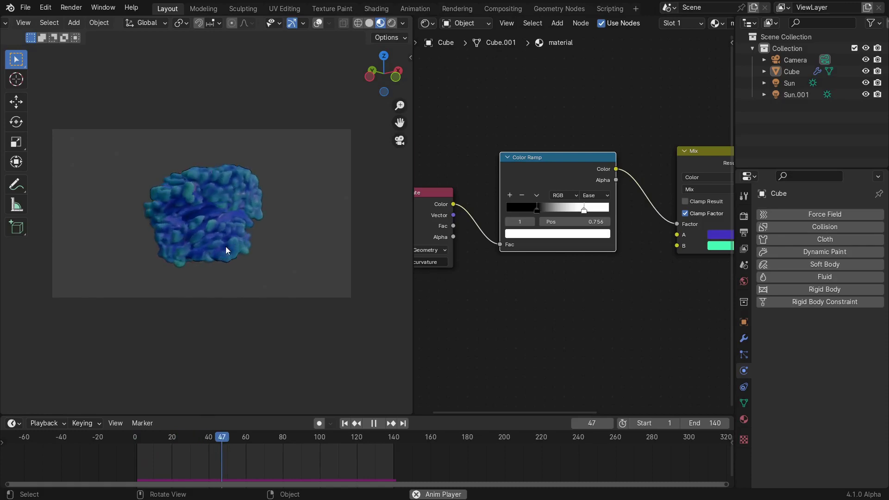
pyautogui.scroll(4, 226, 246)
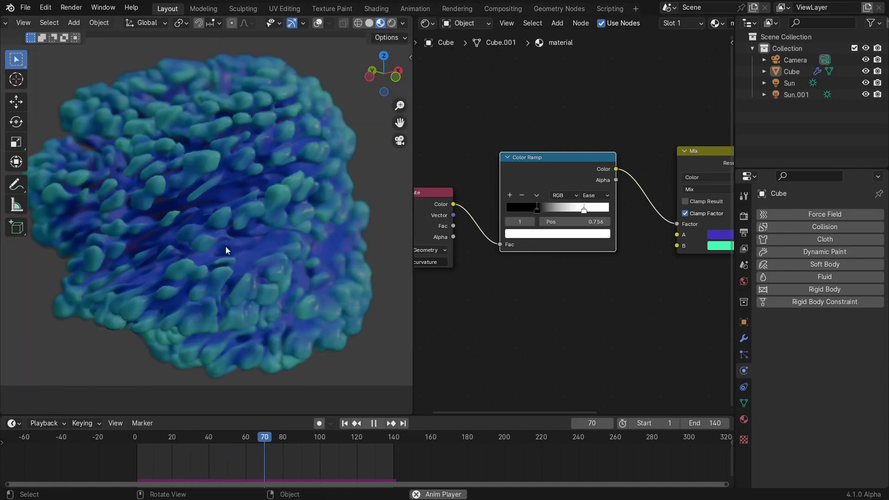
pyautogui.hotkey('shift', 'Left')
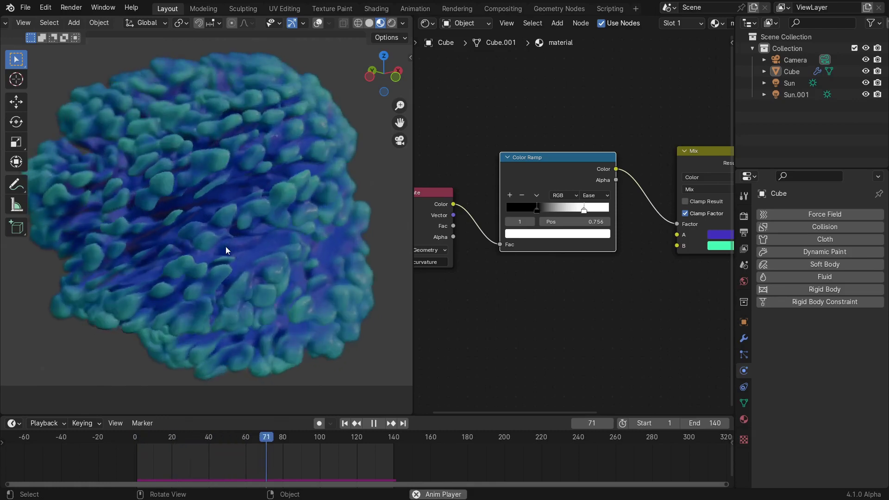